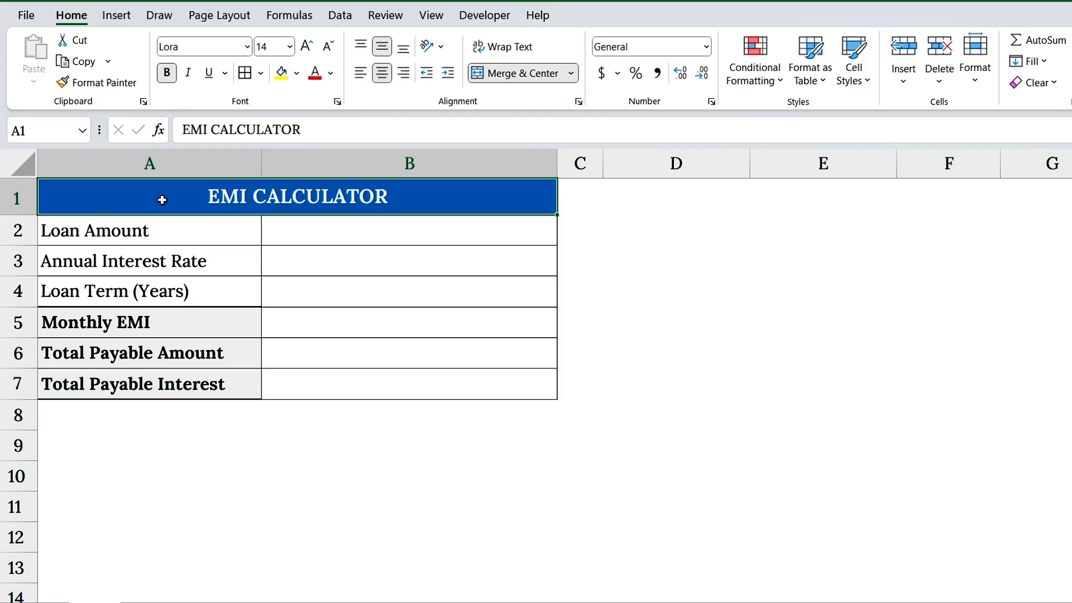
Examine the EMI calculator's row labels in A2:A7 and the empty value column B.
left_click_drag(175, 235, 184, 384)
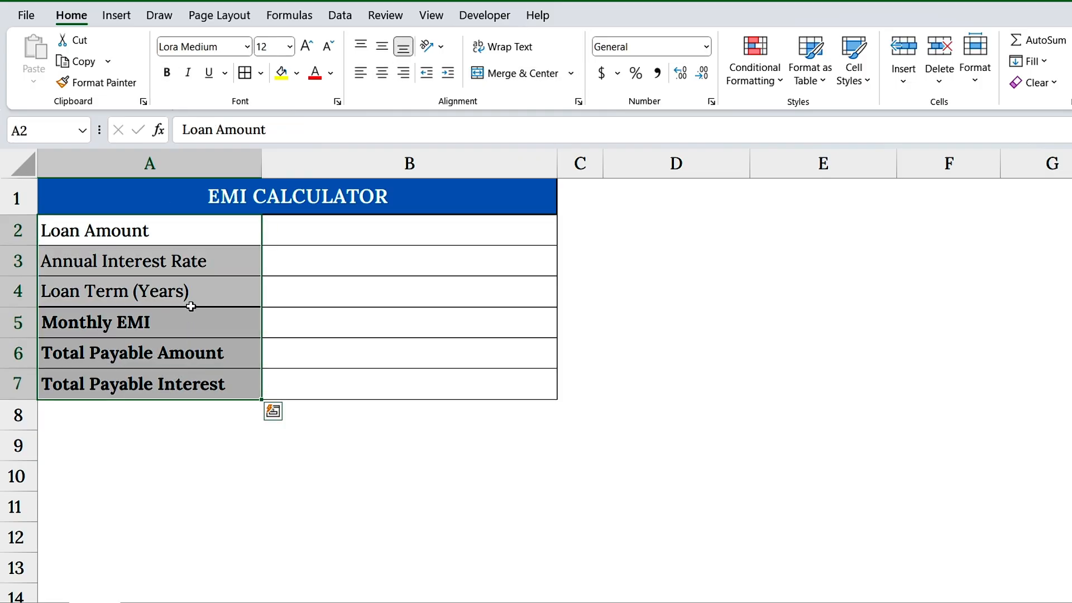
left_click(187, 240)
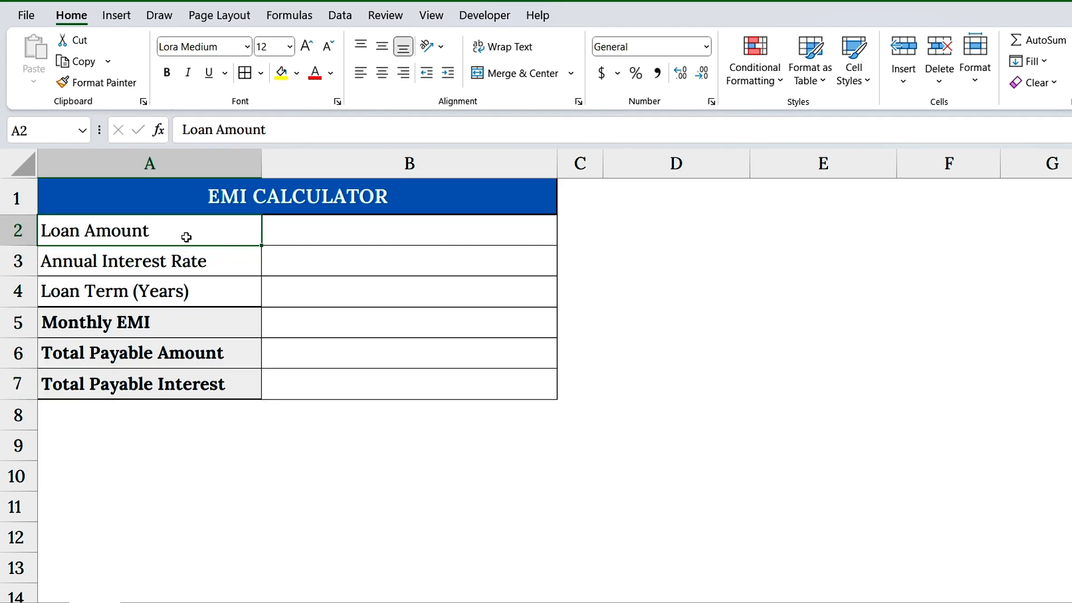
left_click(213, 260)
left_click(217, 288)
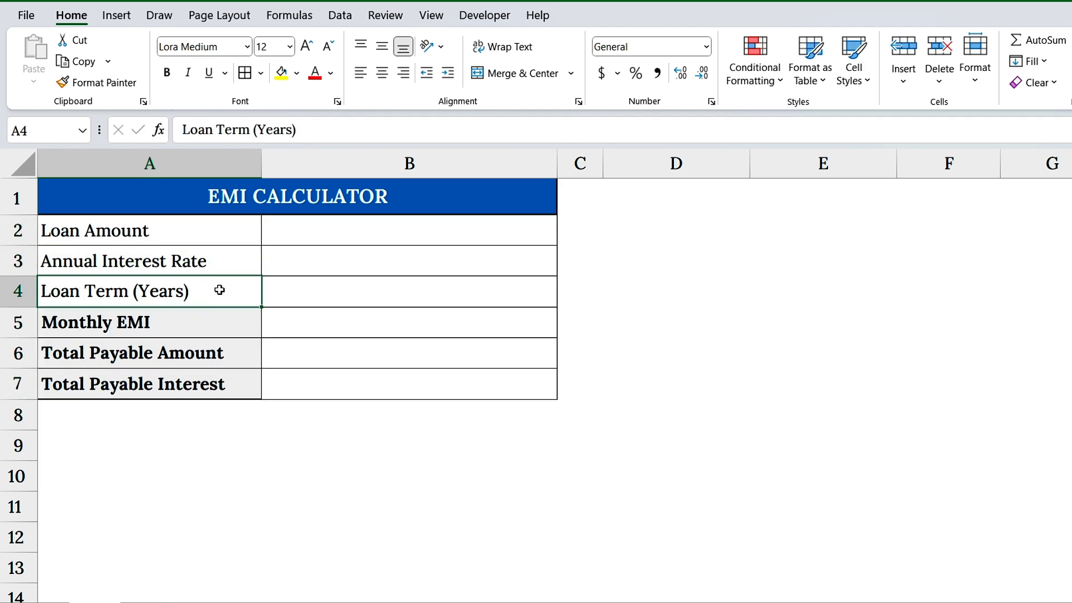
left_click(216, 323)
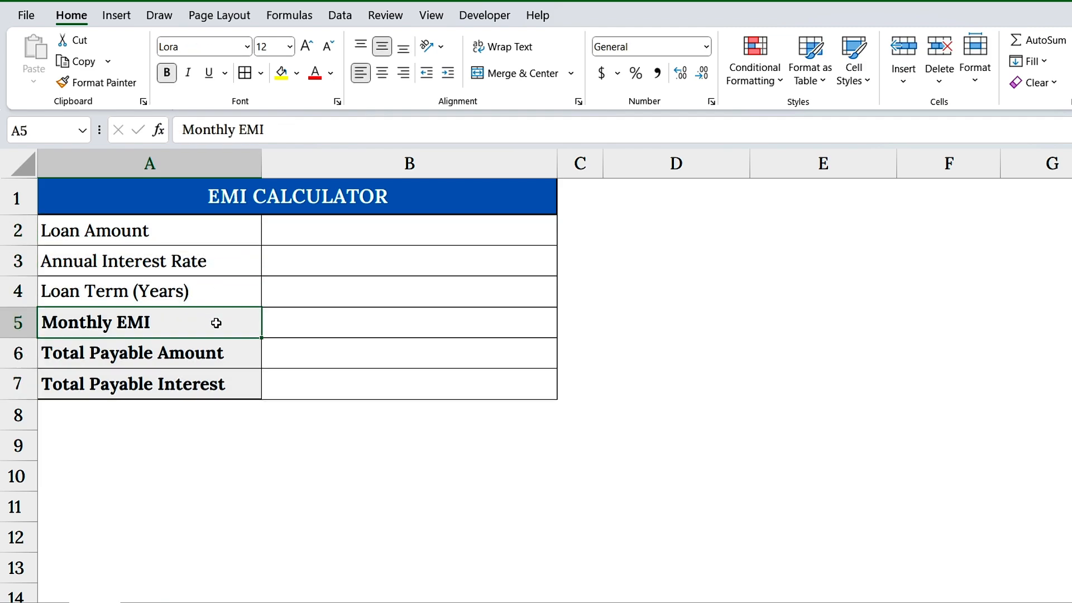
left_click(240, 351)
left_click(244, 388)
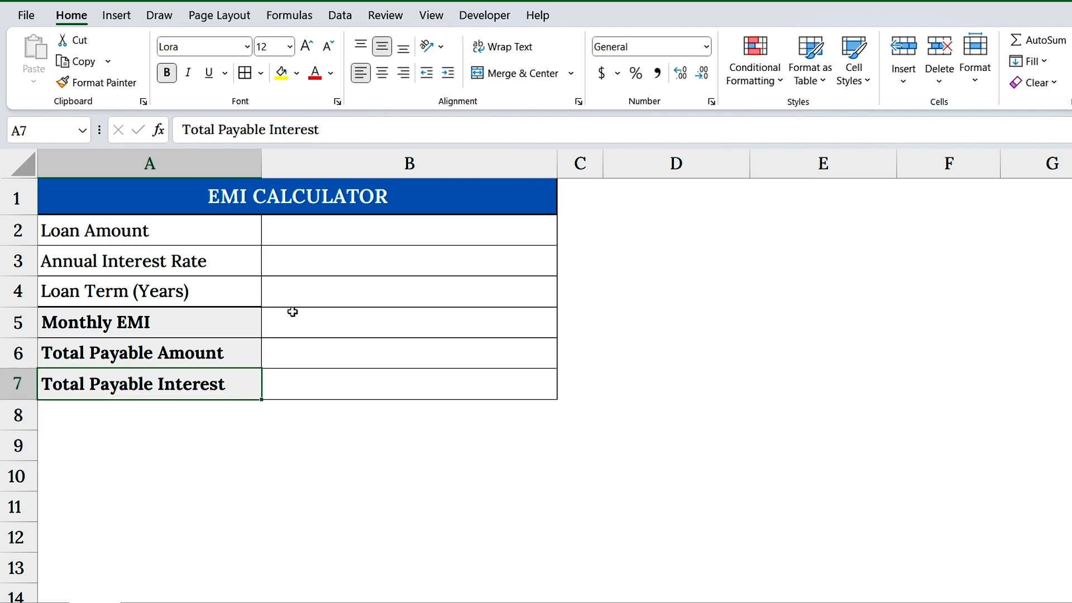
left_click(410, 165)
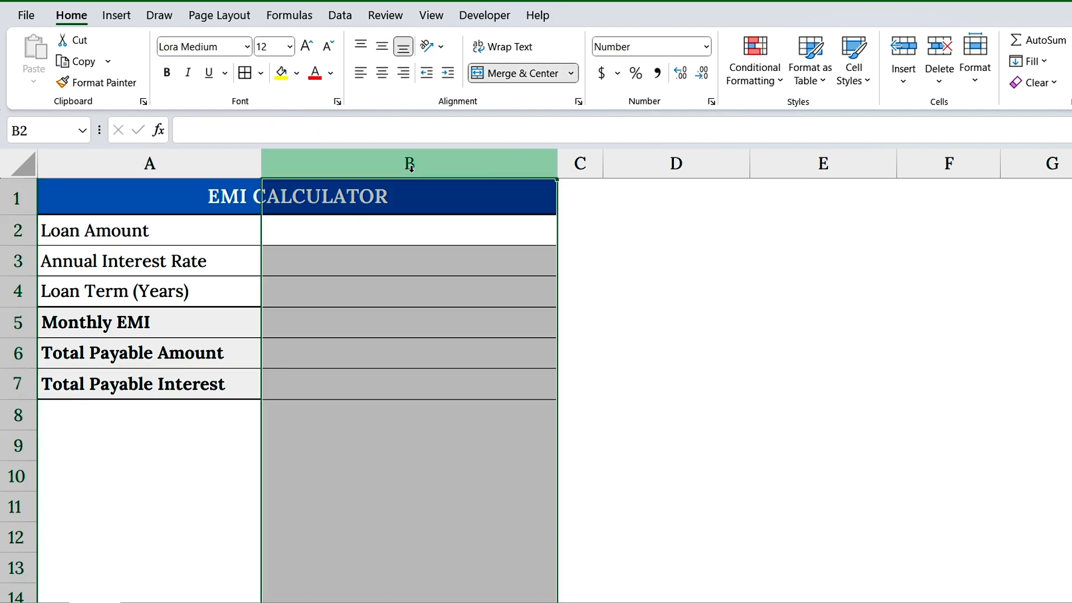
Enter 20000 as the Loan Amount in cell B2.
left_click(415, 226)
type("20000")
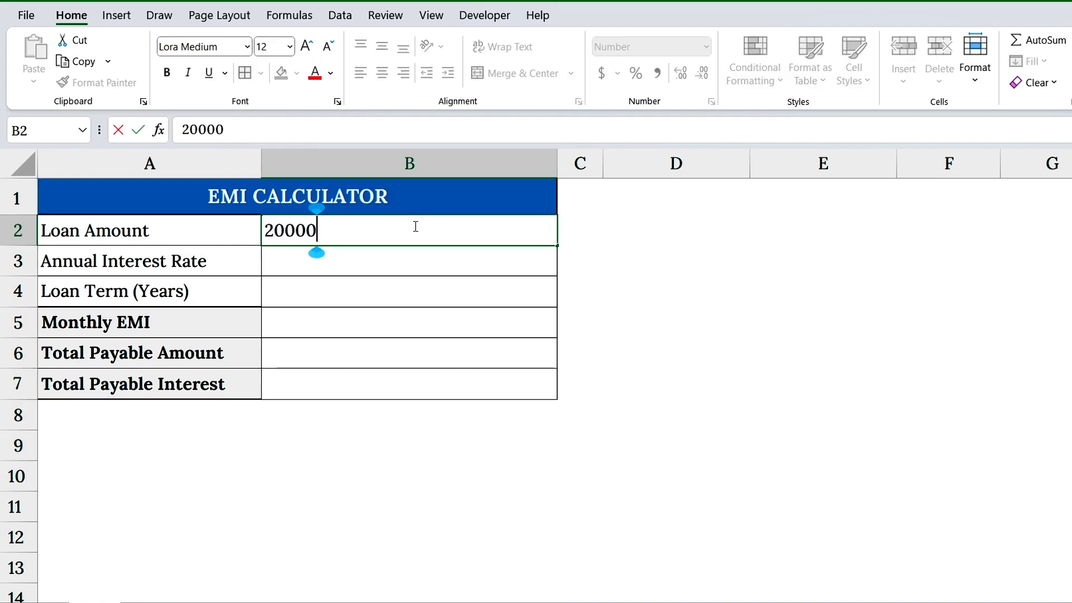
key("Return")
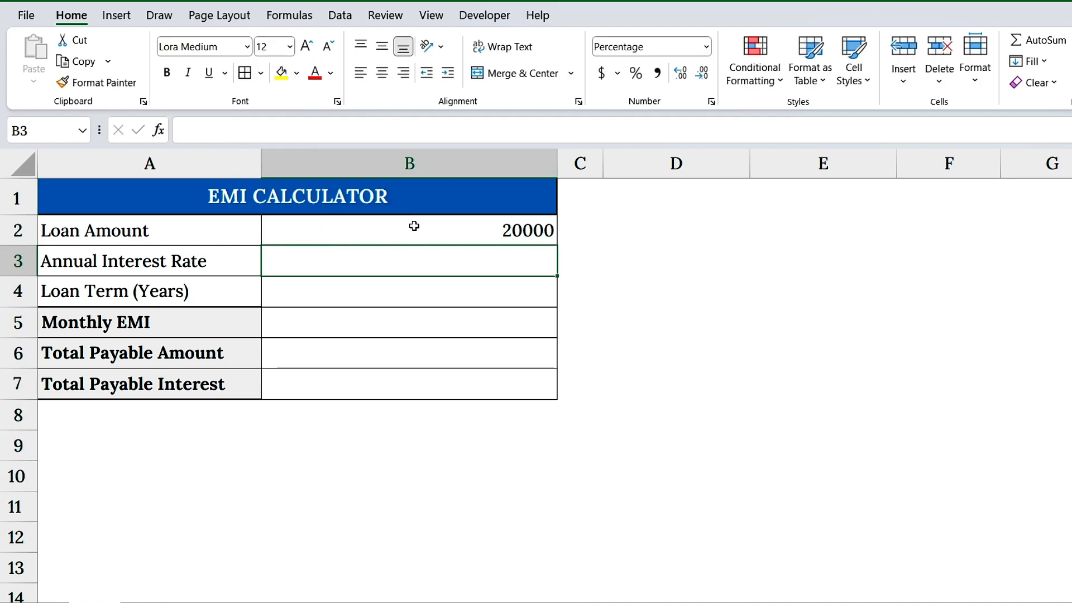
Format the Loan Amount in B2 as Currency with the $ symbol and two decimal places.
left_click(413, 227)
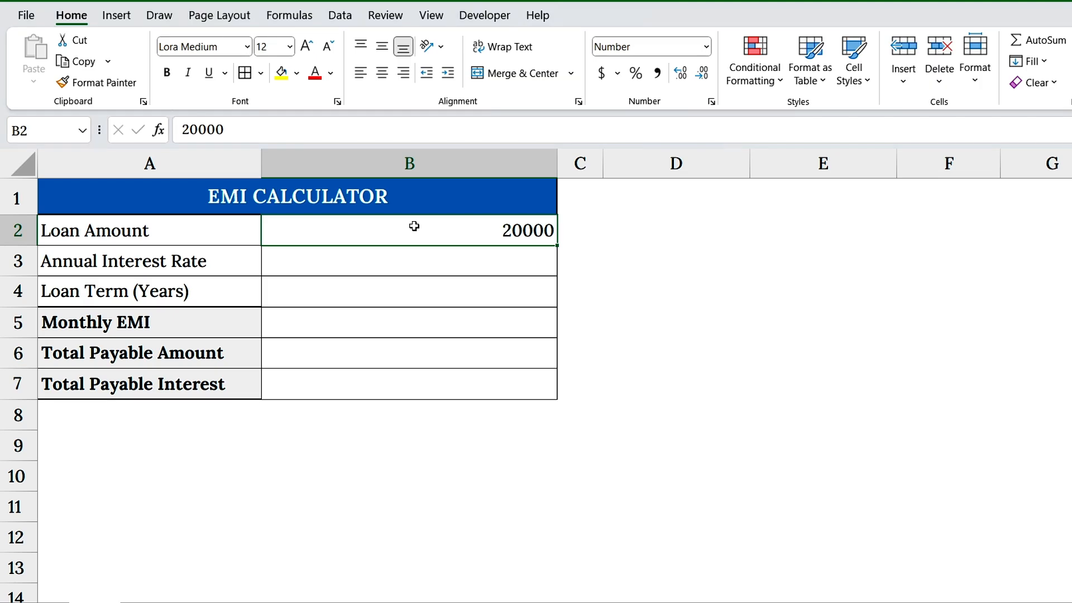
right_click(413, 226)
left_click(458, 522)
left_click(425, 249)
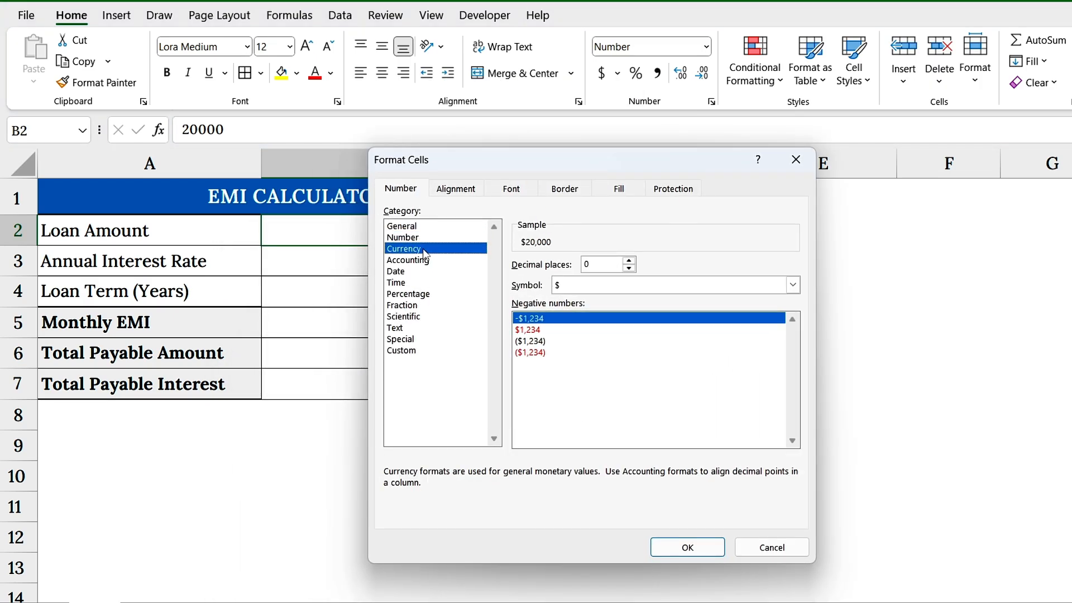
left_click(612, 286)
left_click(597, 317)
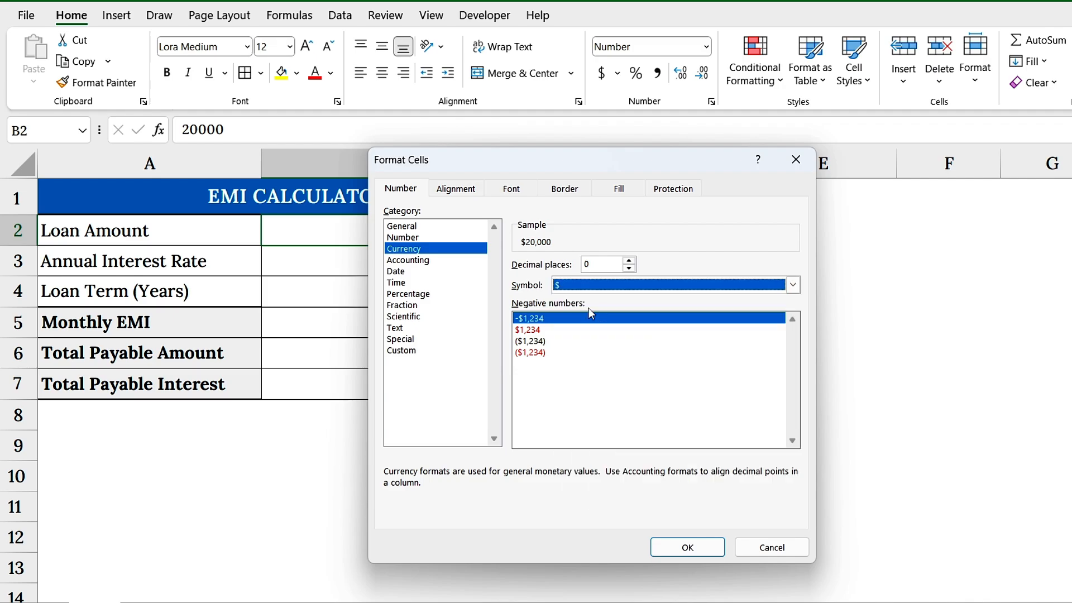
left_click(630, 261)
left_click(630, 260)
left_click(688, 547)
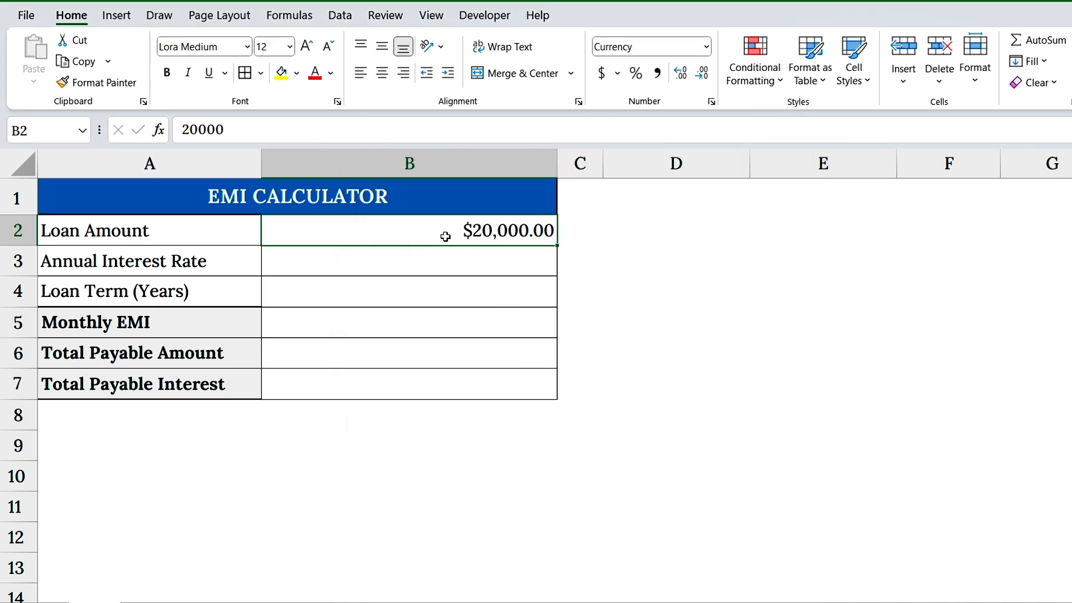
Enter an Annual Interest Rate of 10% in B3 and a Loan Term of 2 years in B4.
left_click(478, 269)
type("1")
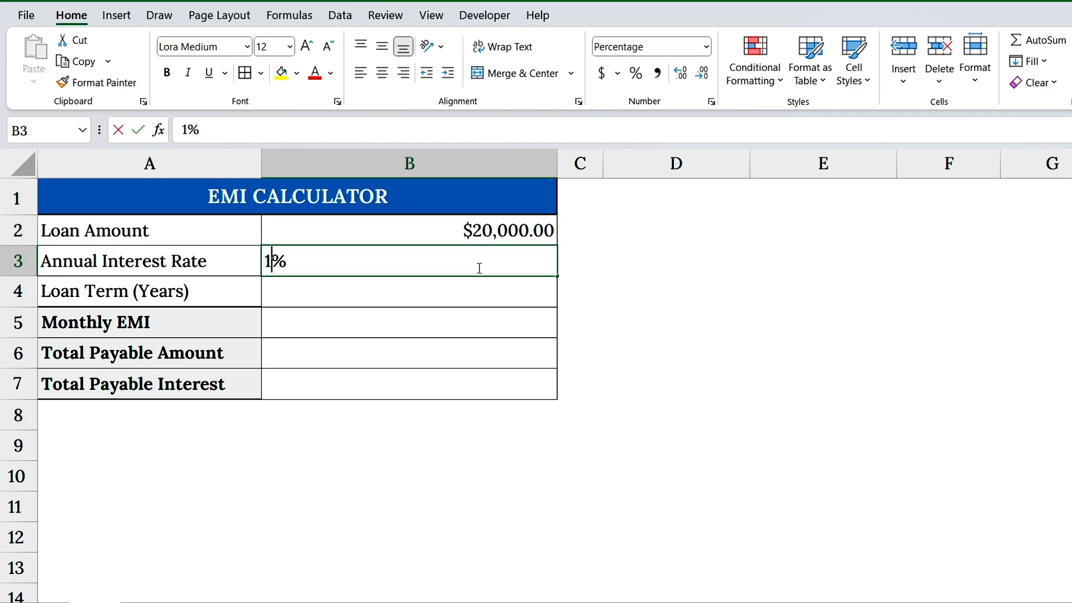
type("0")
key("Right")
key("Return")
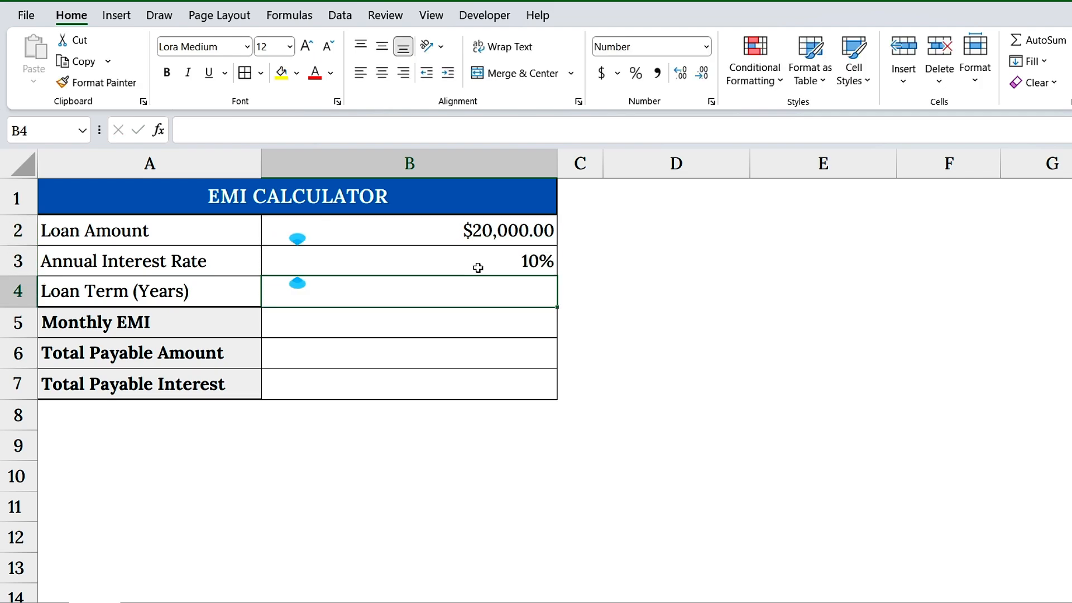
type("2")
key("Return")
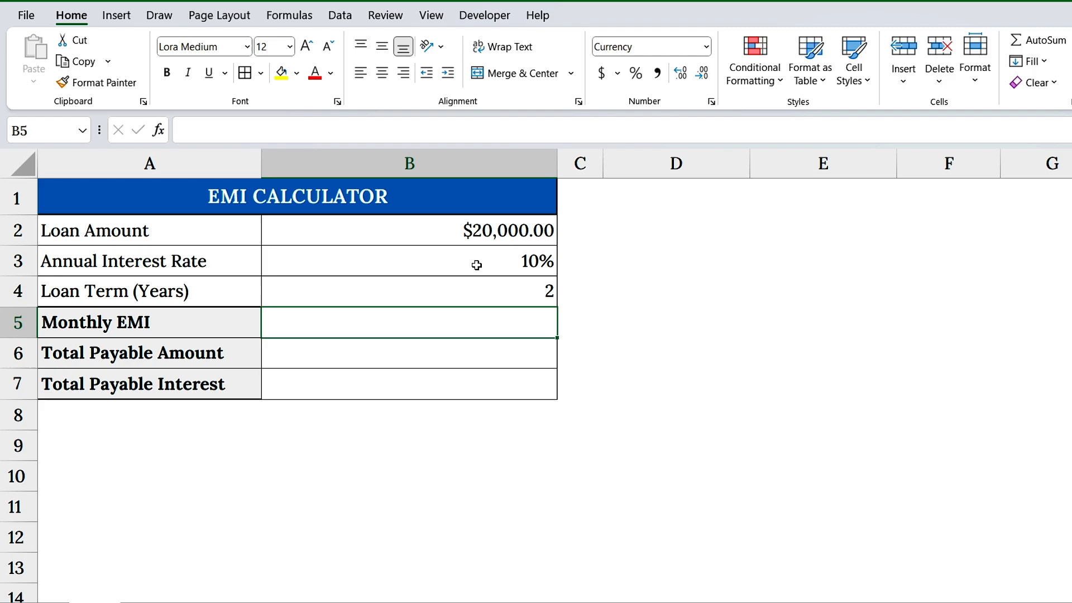
left_click(468, 230)
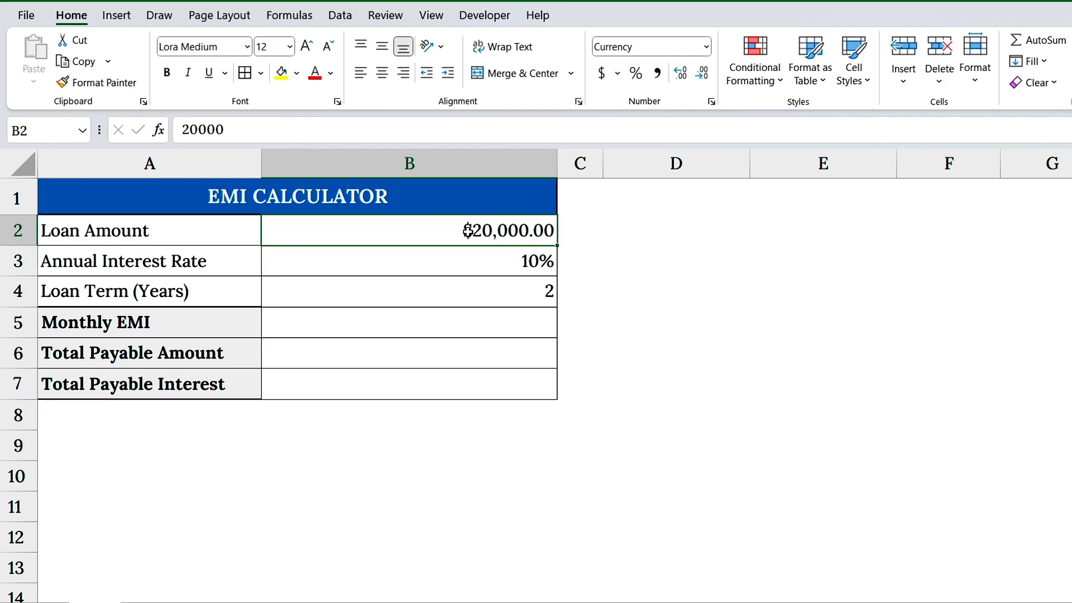
left_click(491, 255)
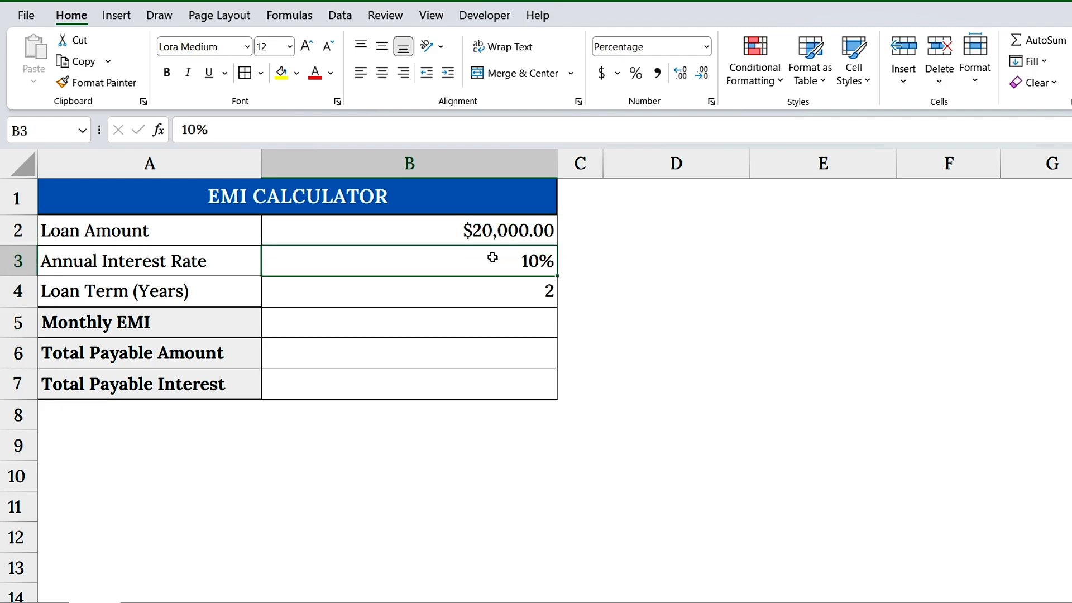
left_click(516, 295)
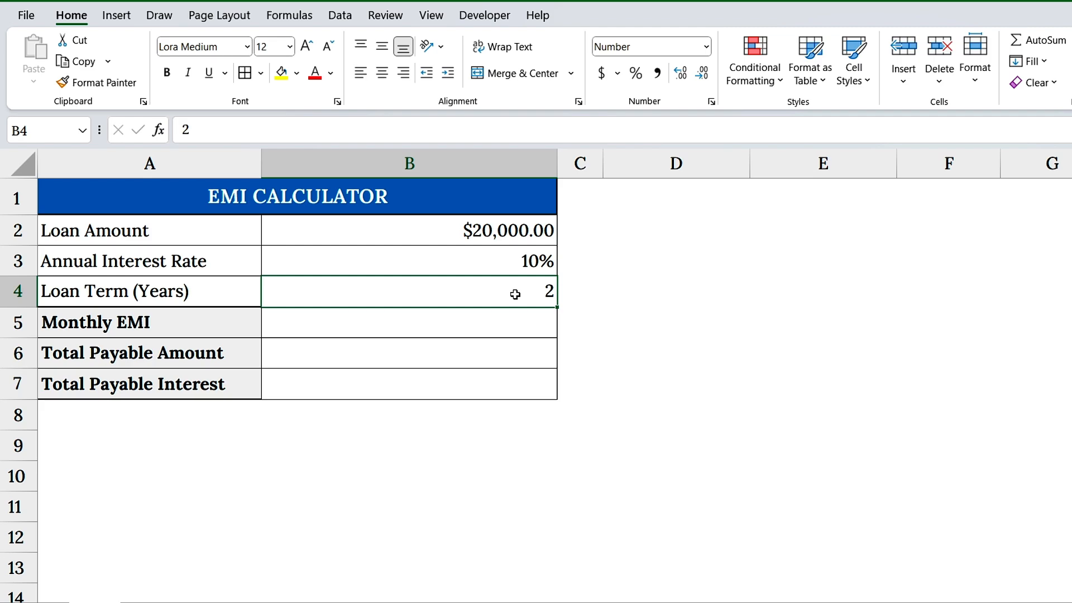
left_click(218, 323)
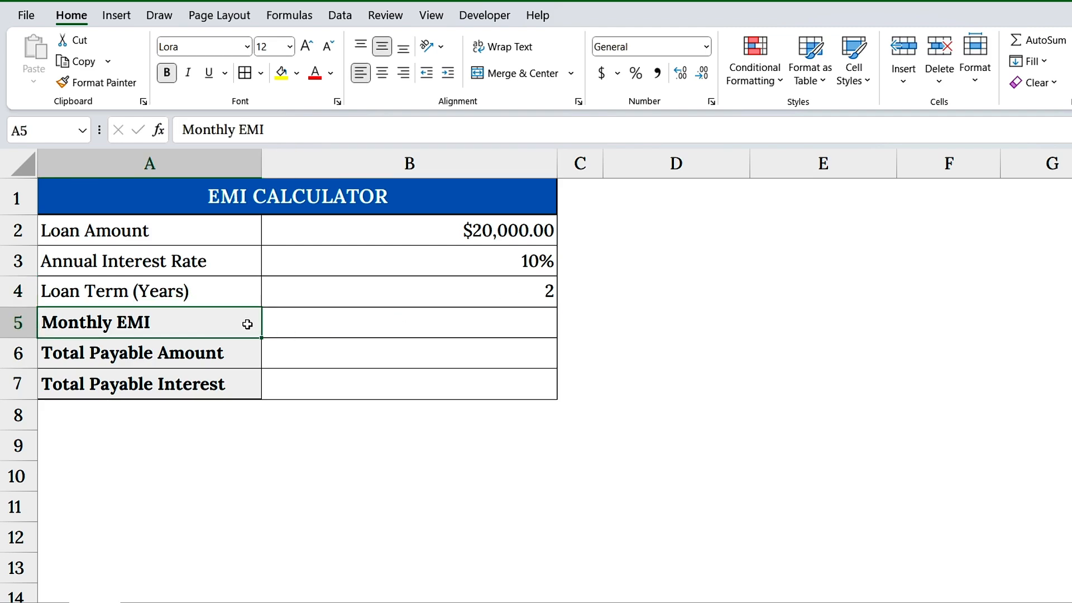
Calculate the Monthly EMI in B5 with the formula =PMT(B3/12, B4*12, -B2).
left_click(311, 328)
type("=PMT(")
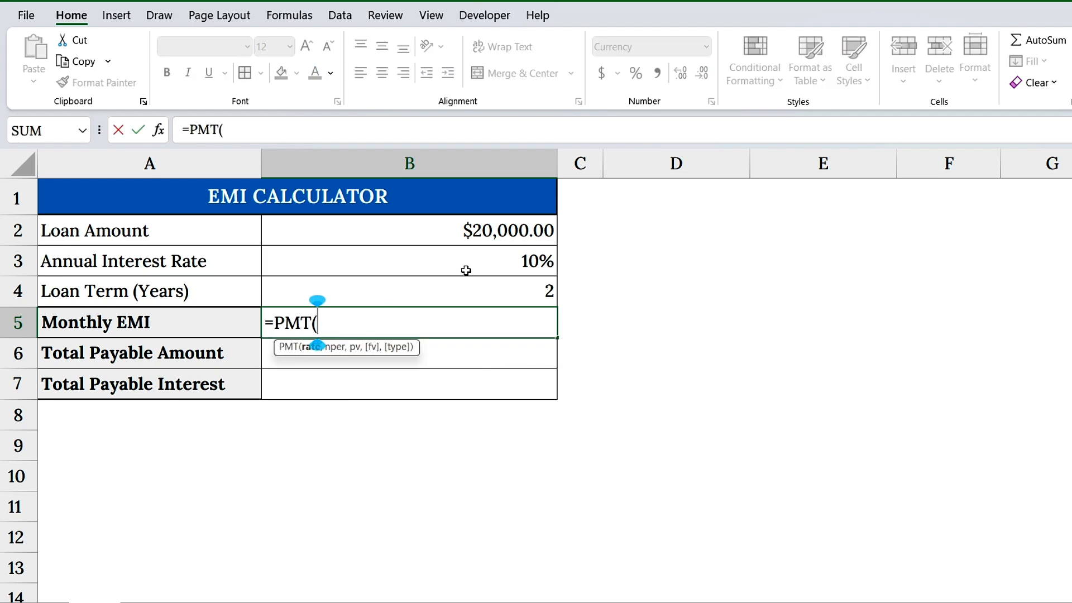
left_click(485, 261)
type("/12,")
left_click(503, 290)
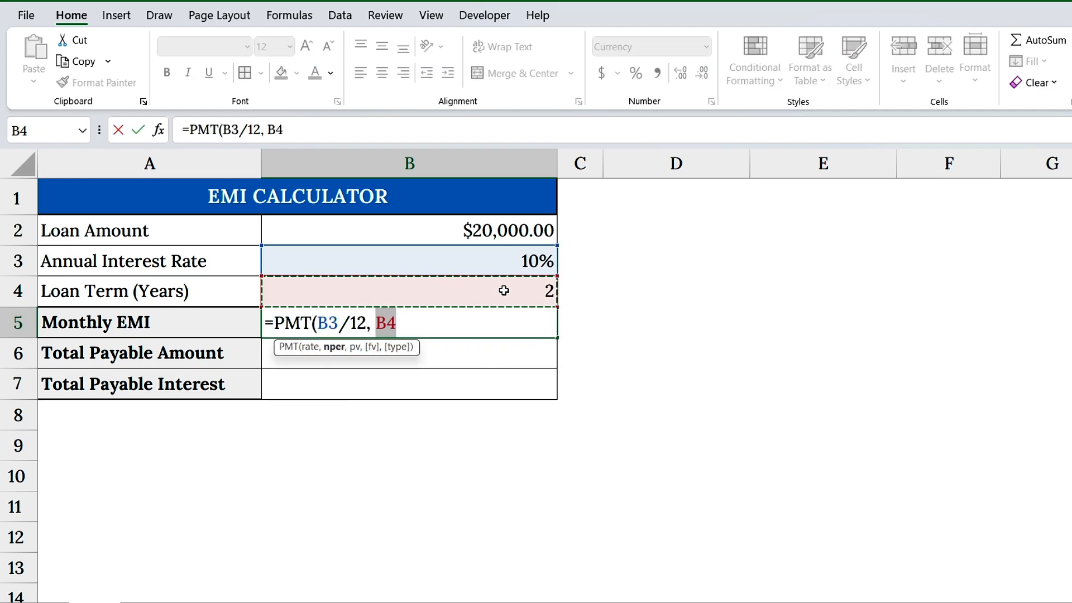
type("*12, -")
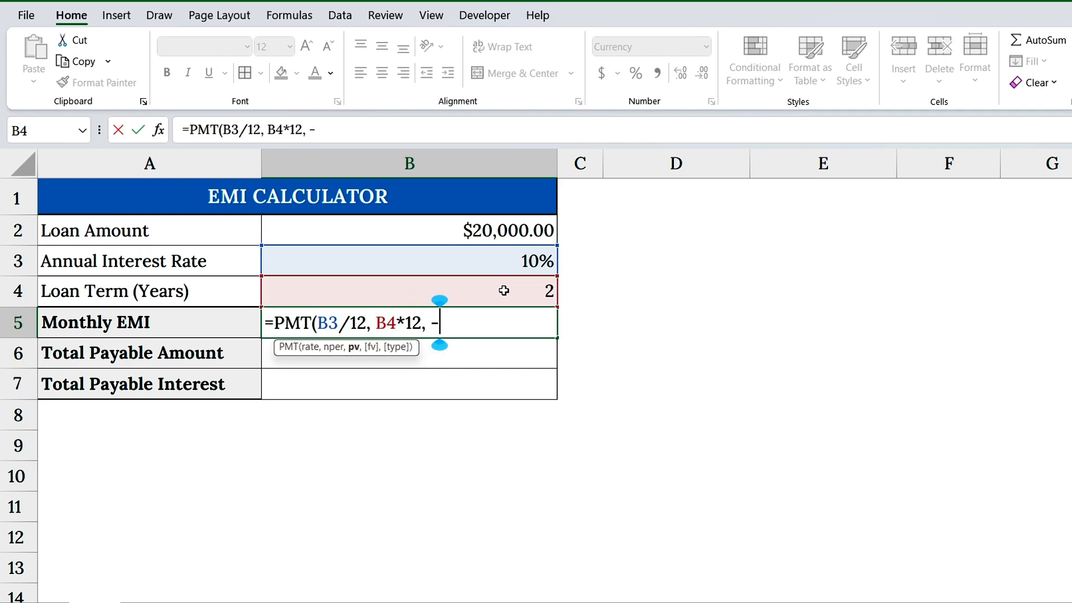
left_click(485, 234)
type(")")
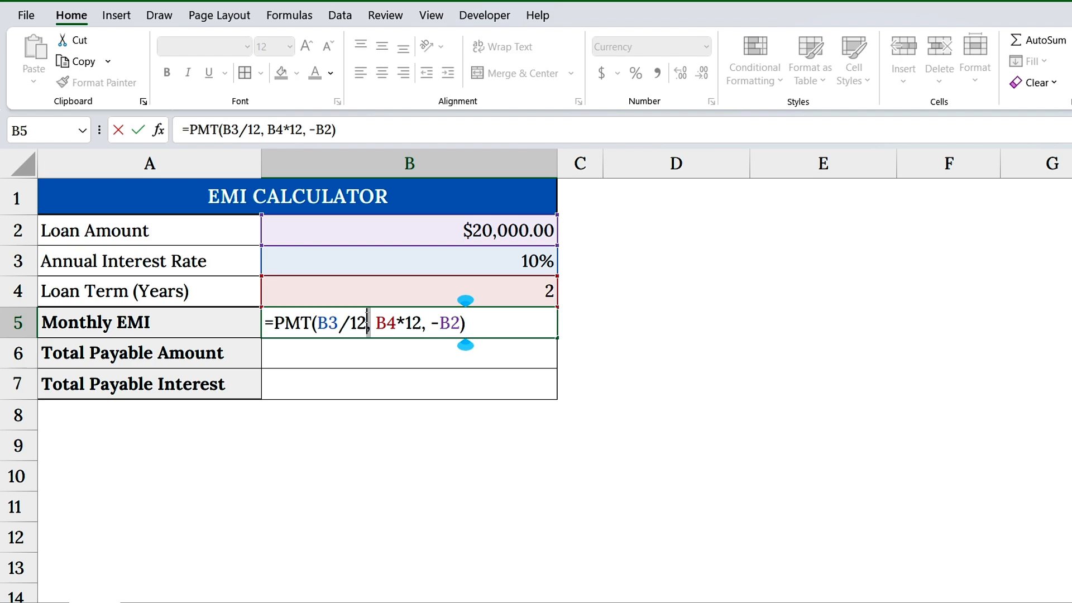
left_click_drag(369, 323, 324, 316)
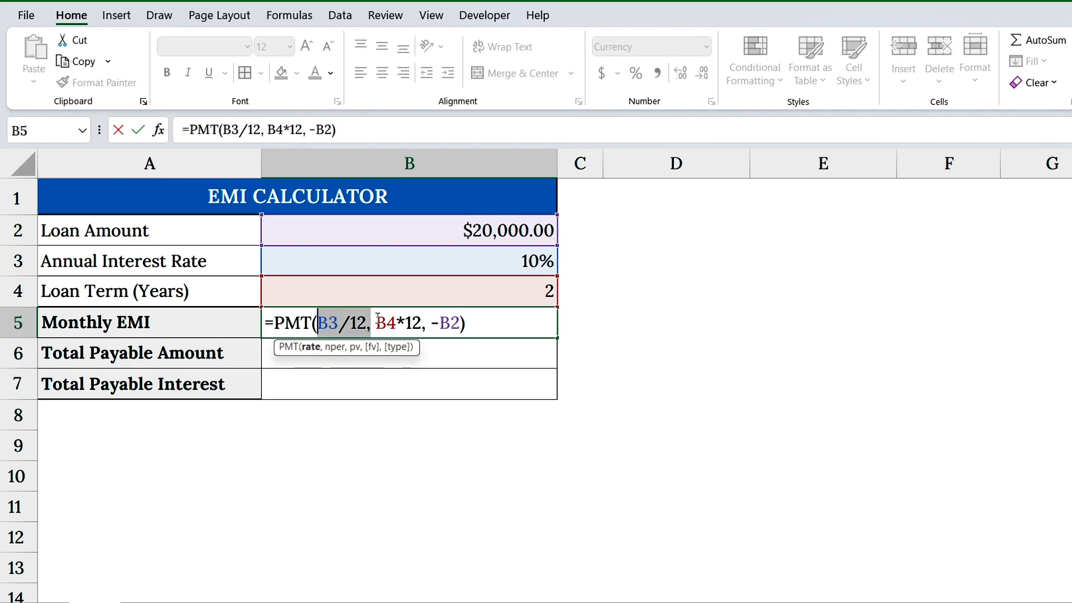
left_click_drag(376, 323, 472, 323)
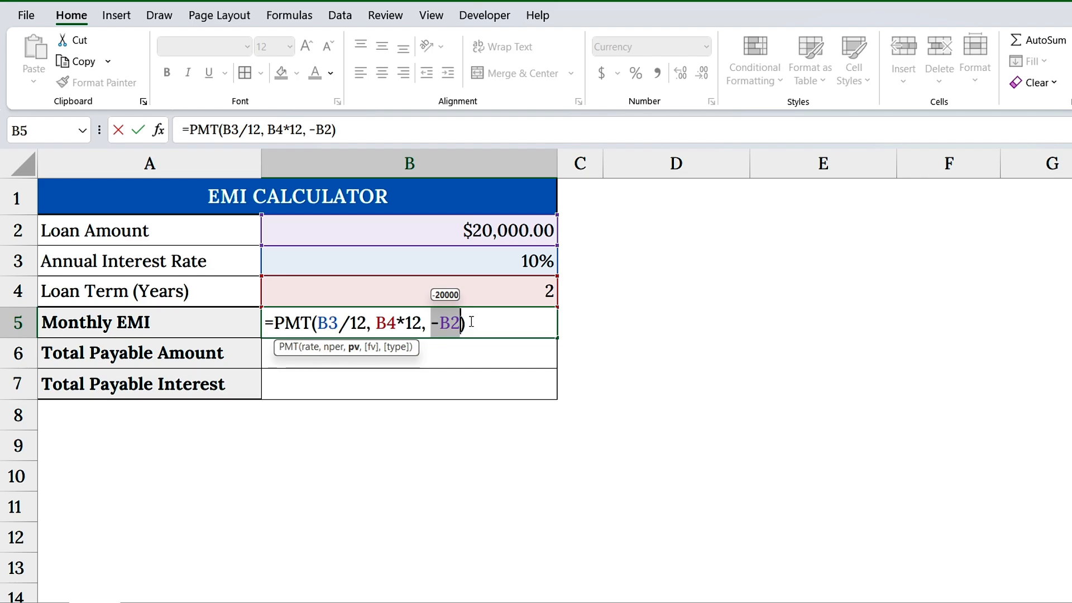
left_click(471, 323)
key("Return")
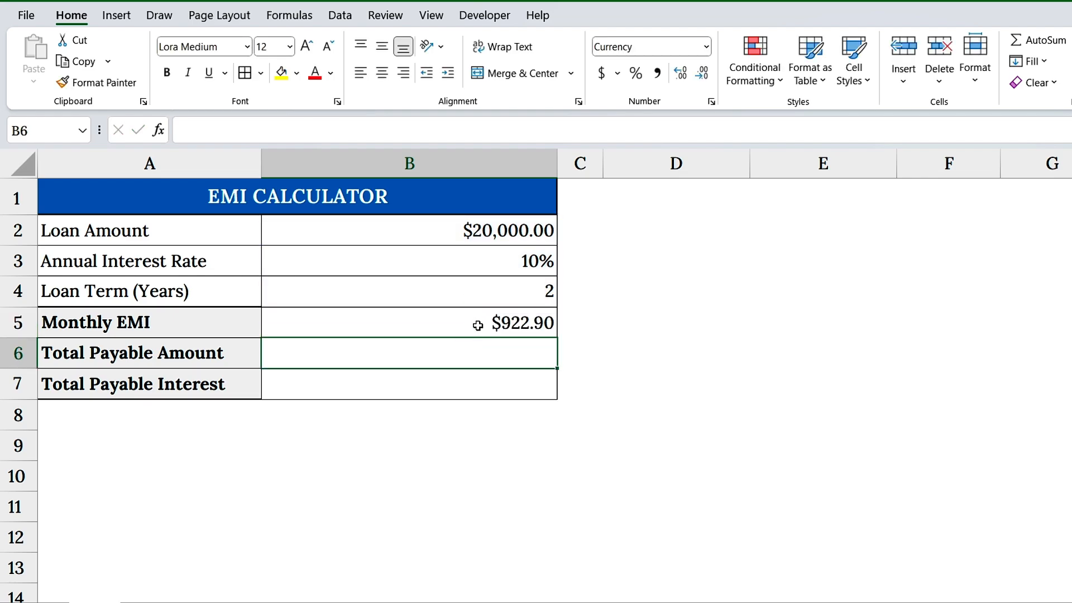
Calculate the Total Payable Amount in B6 with the formula =B5*B4*12.
left_click(478, 325)
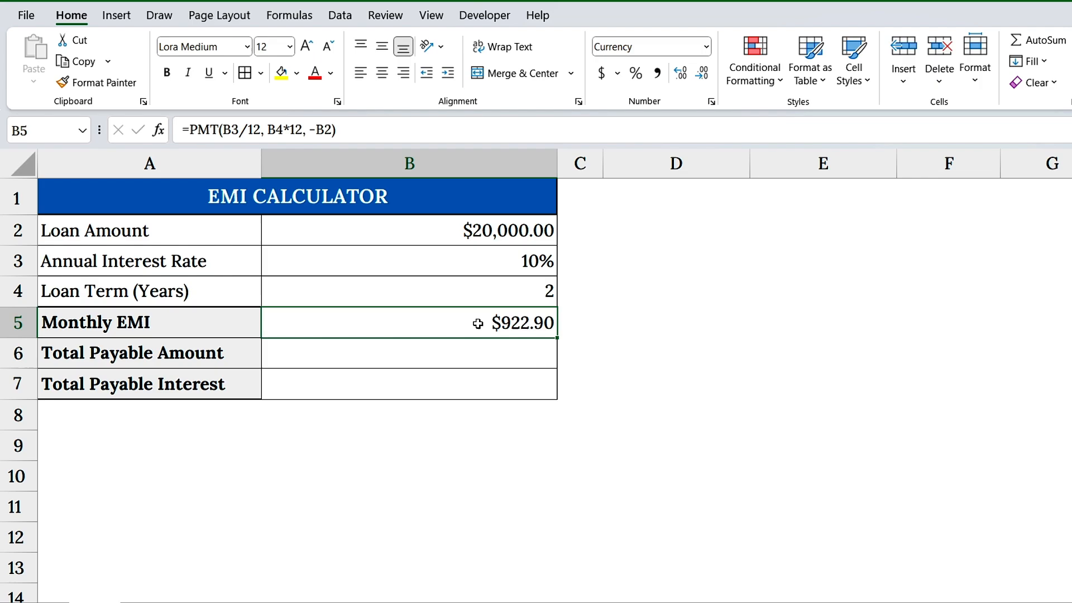
left_click(247, 354)
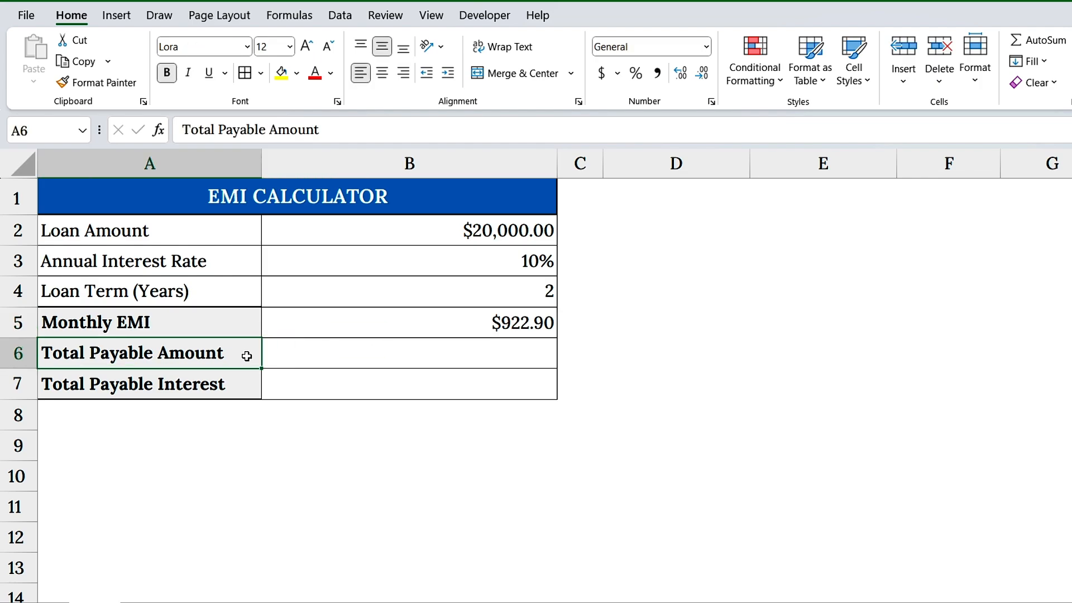
left_click(376, 359)
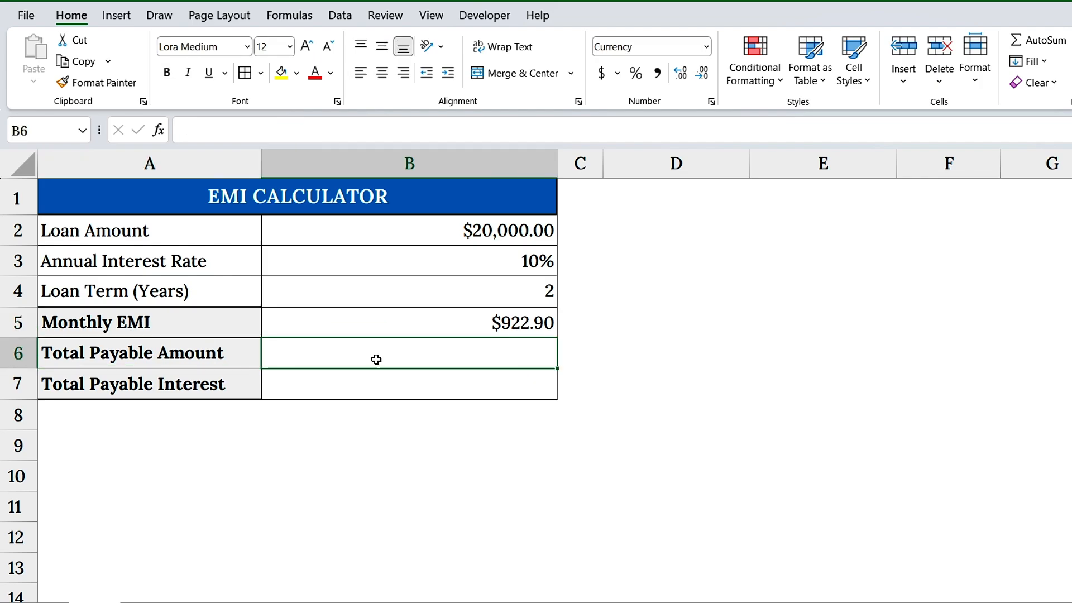
type("=")
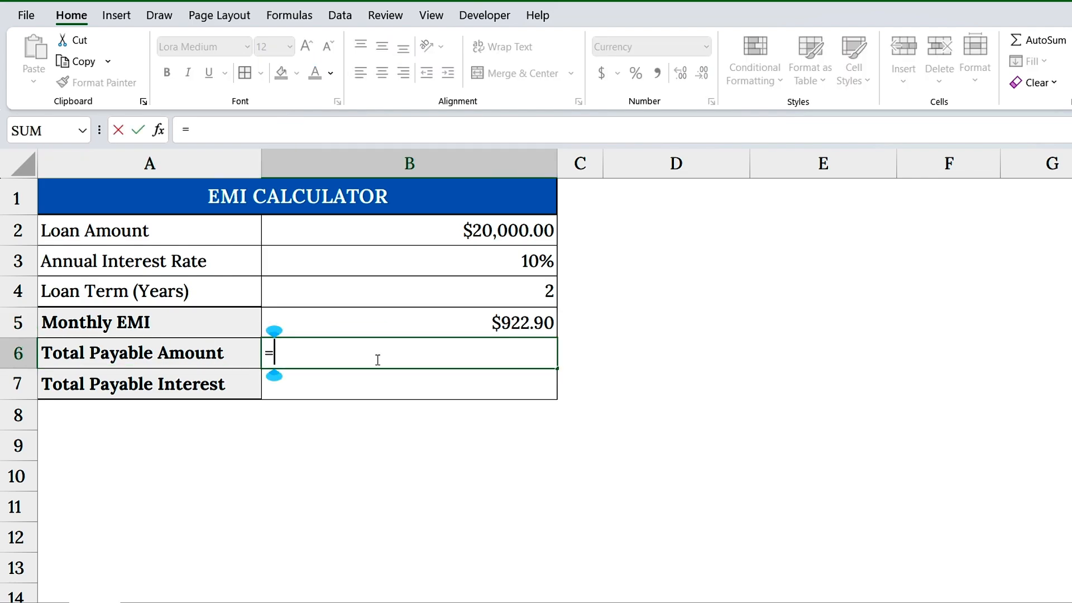
left_click(483, 329)
type("*")
left_click(521, 295)
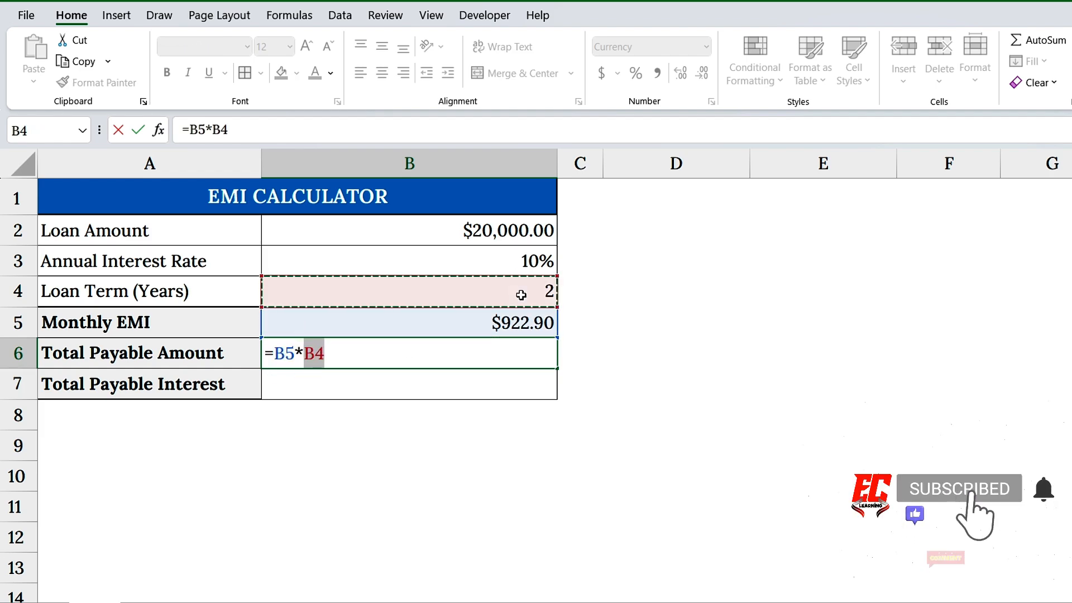
type("*12")
left_click_drag(351, 353, 267, 356)
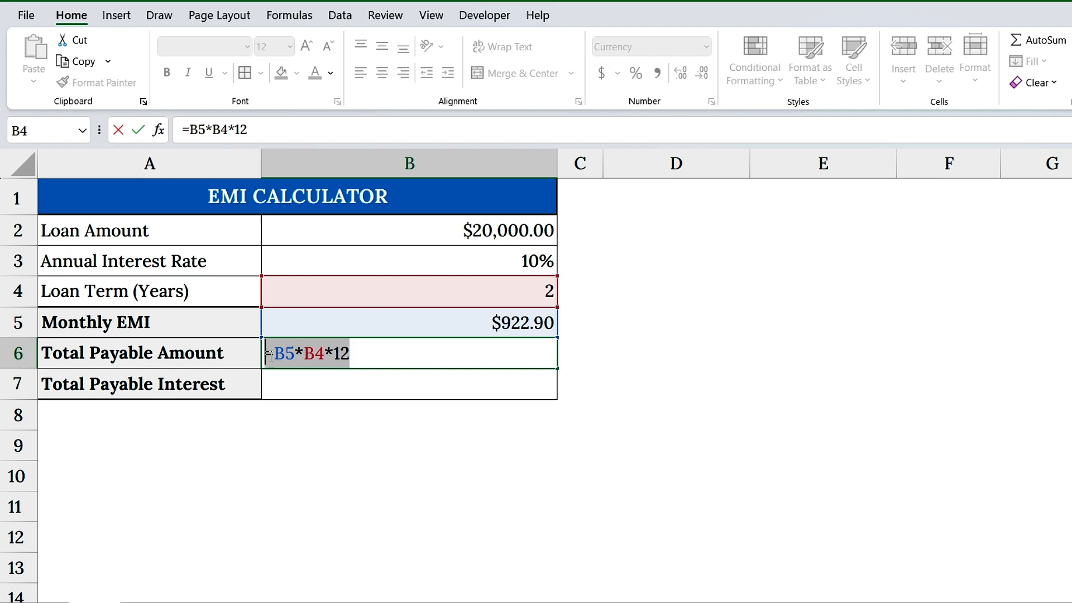
left_click(372, 357)
key("Return")
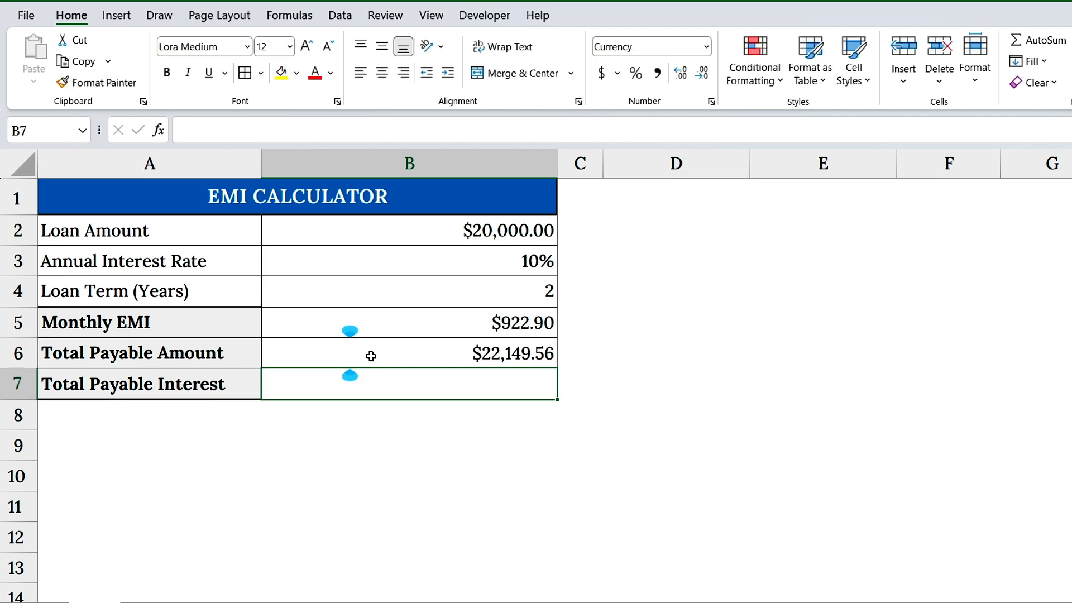
Calculate the Total Payable Interest in B7 with the formula =B6-B2.
left_click(237, 383)
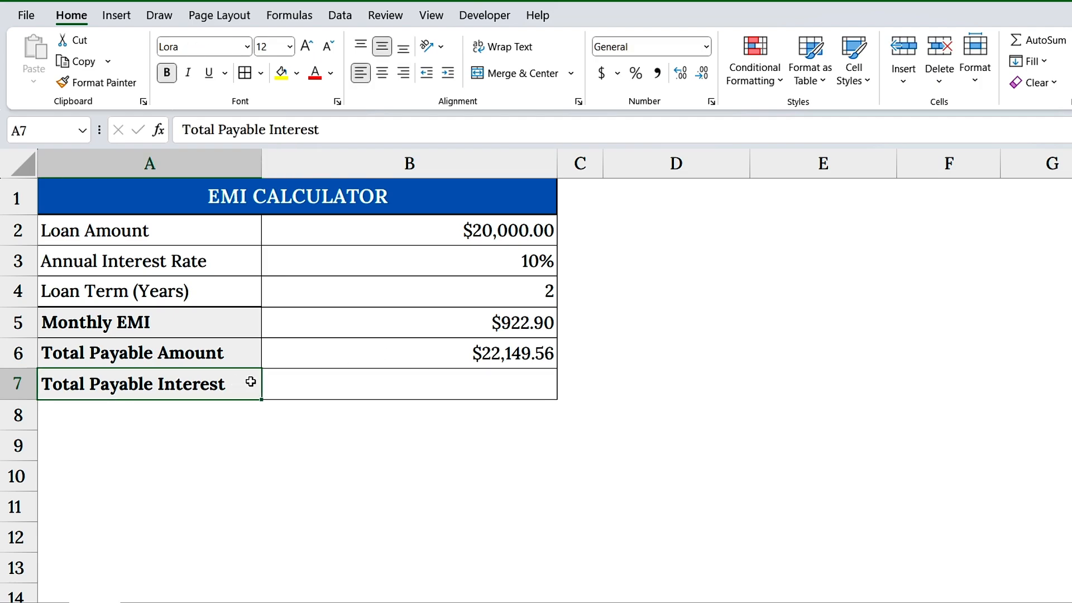
left_click(311, 385)
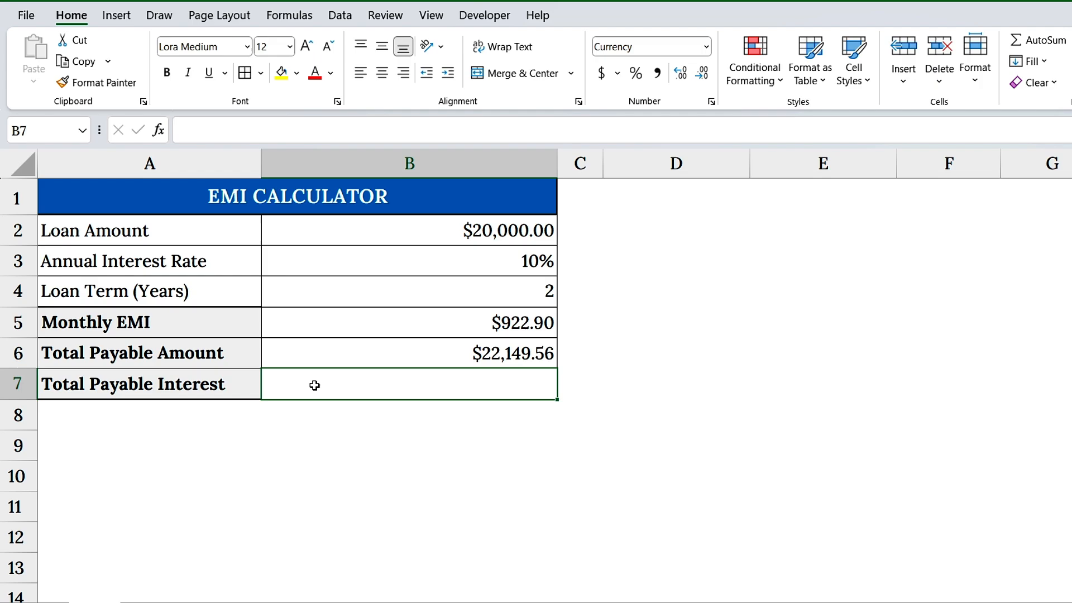
type("=")
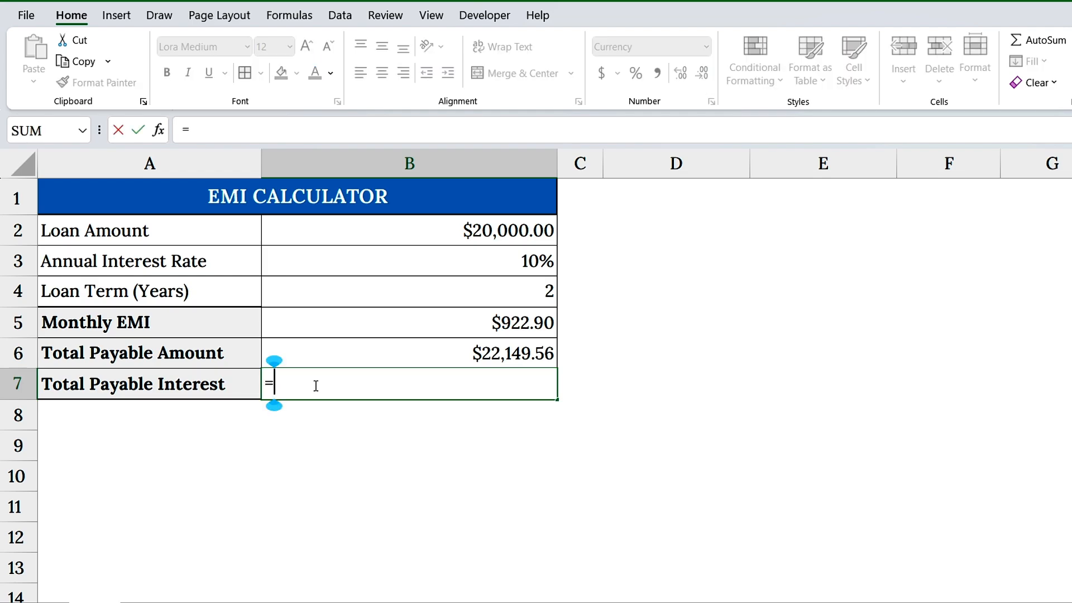
left_click(435, 354)
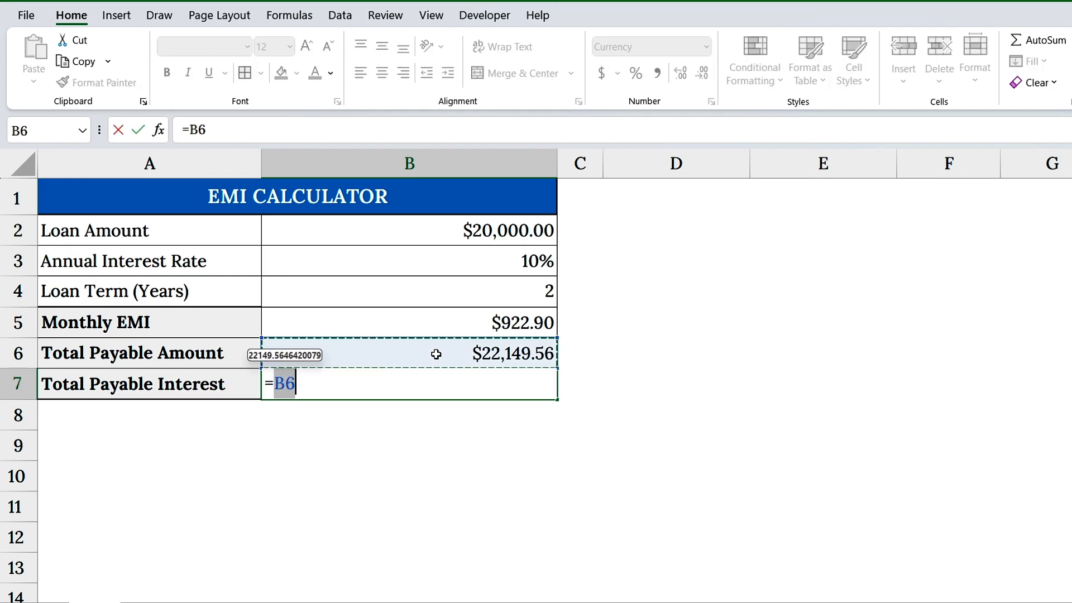
type("-")
left_click(508, 229)
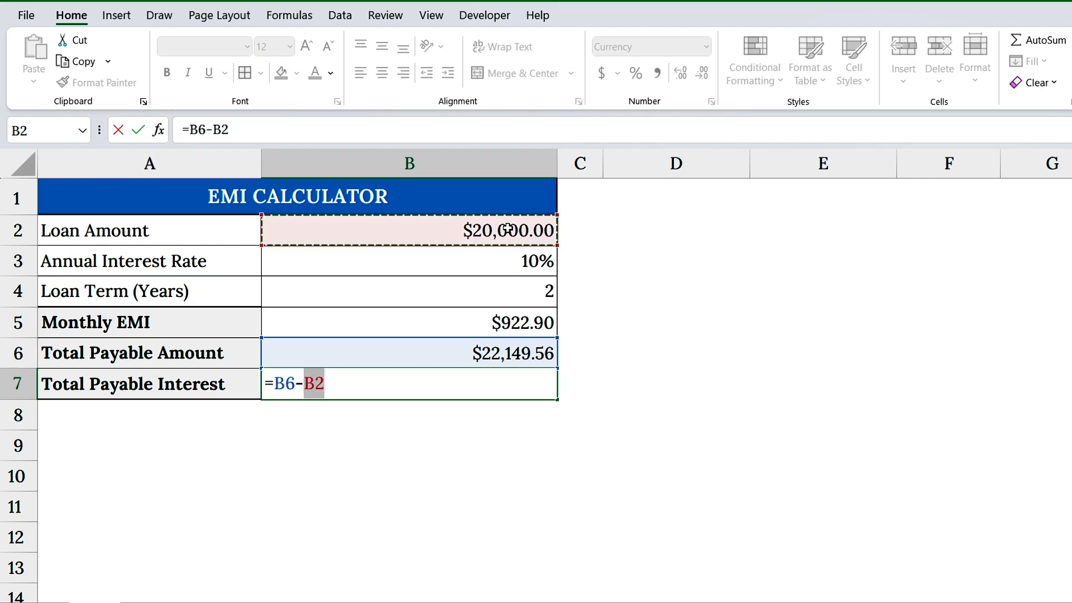
key("Return")
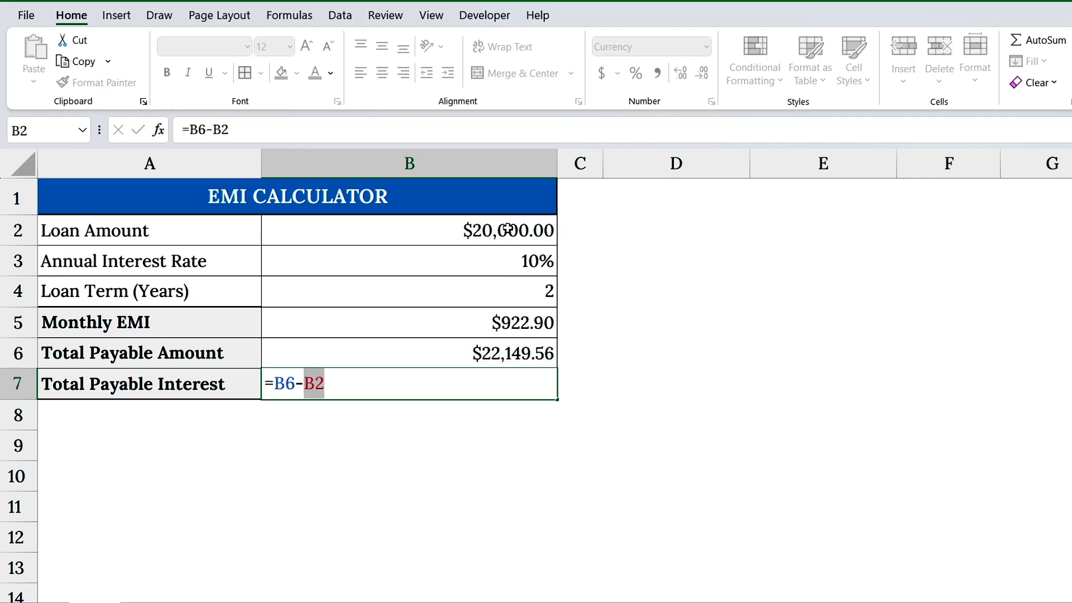
left_click(503, 383)
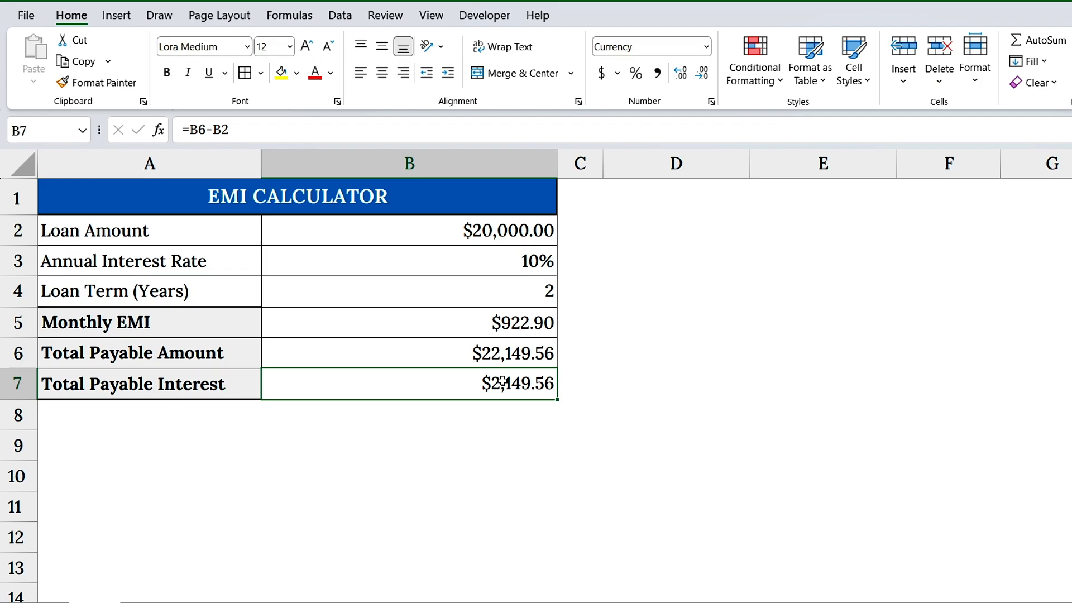
Copy the Annual Interest Rate and Loan Term (Years) labels into D1 and E1 and fit both column widths to the text.
left_click(223, 273)
key("ctrl+c")
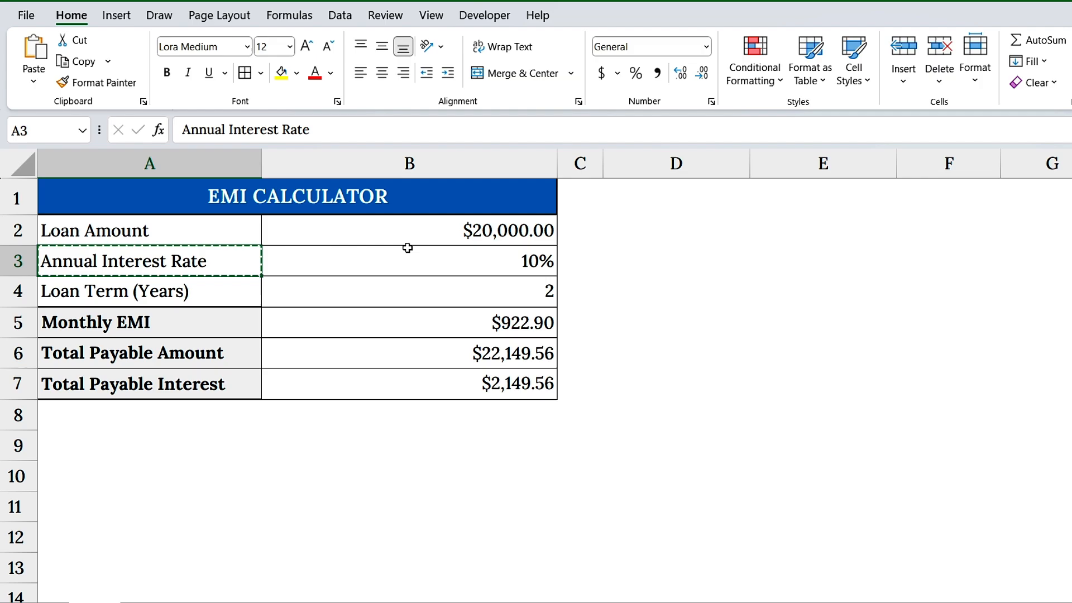
left_click(630, 197)
key("ctrl+v")
left_click(195, 287)
key("ctrl+c")
left_click(849, 191)
key("ctrl+v")
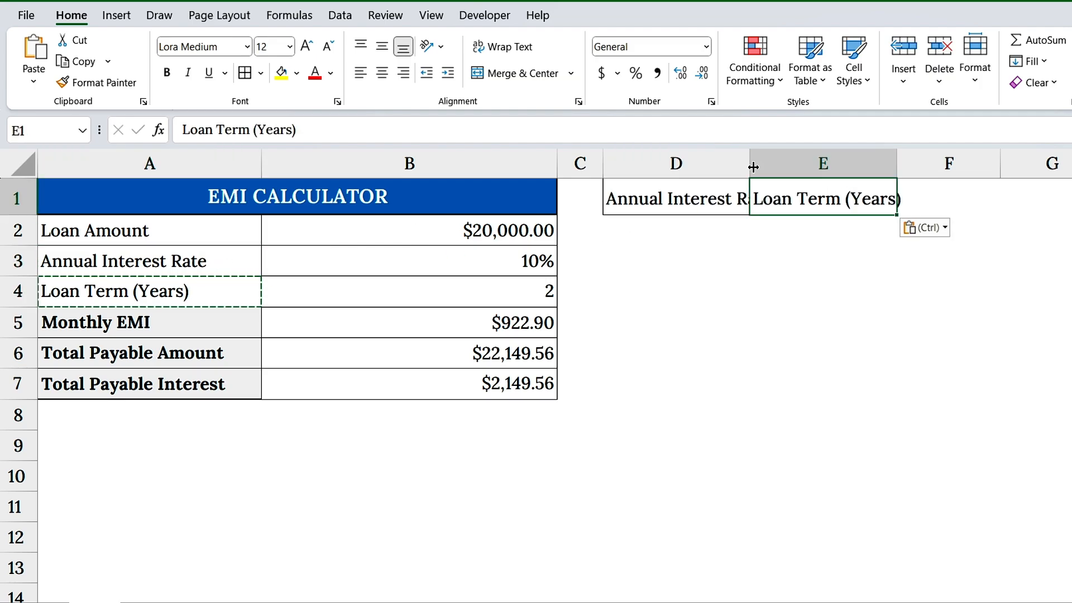
double_click(750, 163)
double_click(931, 163)
Enter the interest rate options 6%, 8%, 10% and 12% in D2:D5.
left_click(737, 222)
type("6%")
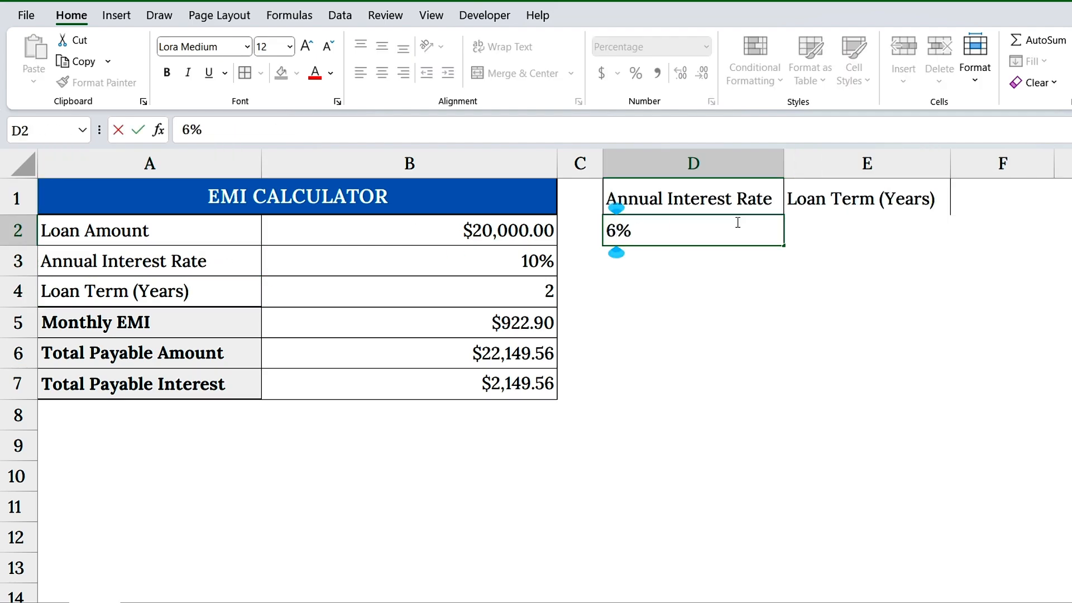
key("Return")
type("8%")
key("Return")
type("10%")
key("Return")
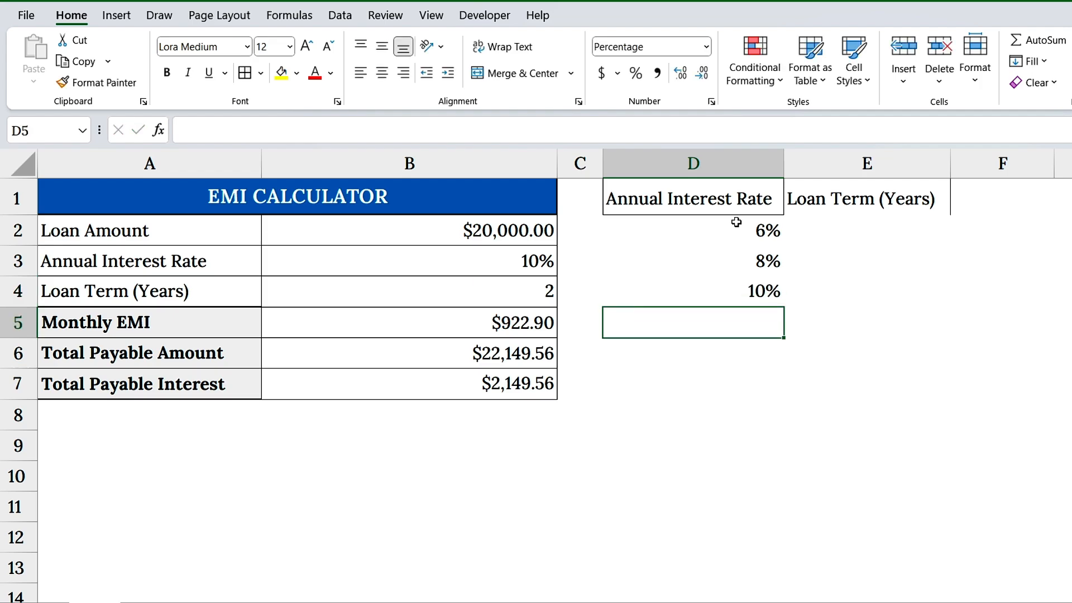
type("12%")
key("Return")
Enter the loan term options 2, 3, 4, 5 and 6 in E2:E6.
left_click(878, 223)
type("2 3 4")
key("Return")
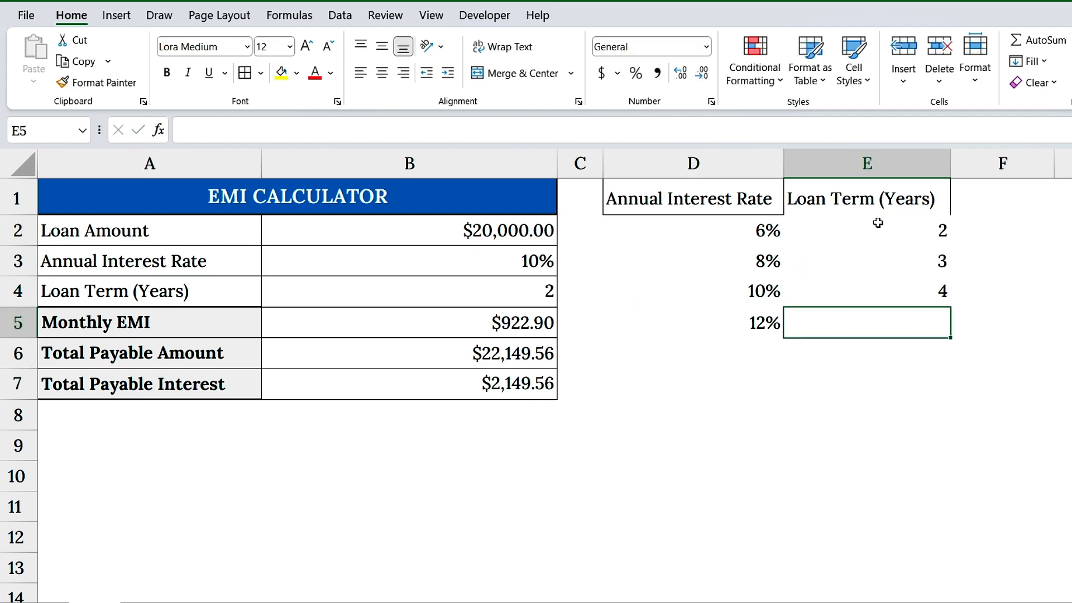
type("5")
key("Return")
type("6")
key("Return")
Add borders to the option table D1:E6 and fill its header cells D1:E1 with light gray.
left_click_drag(692, 198, 853, 338)
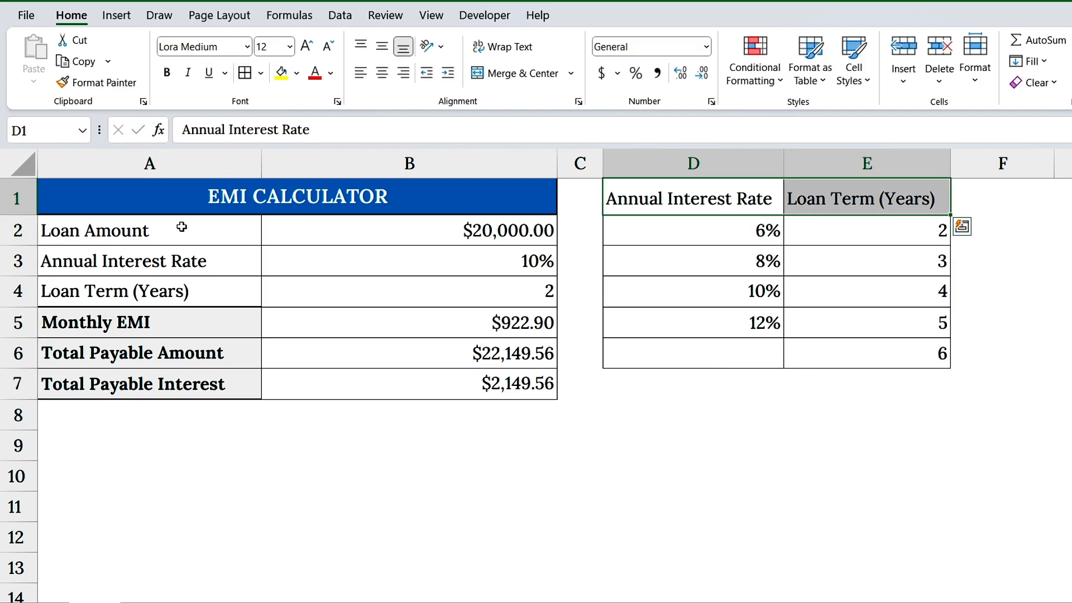
left_click(297, 73)
left_click(279, 116)
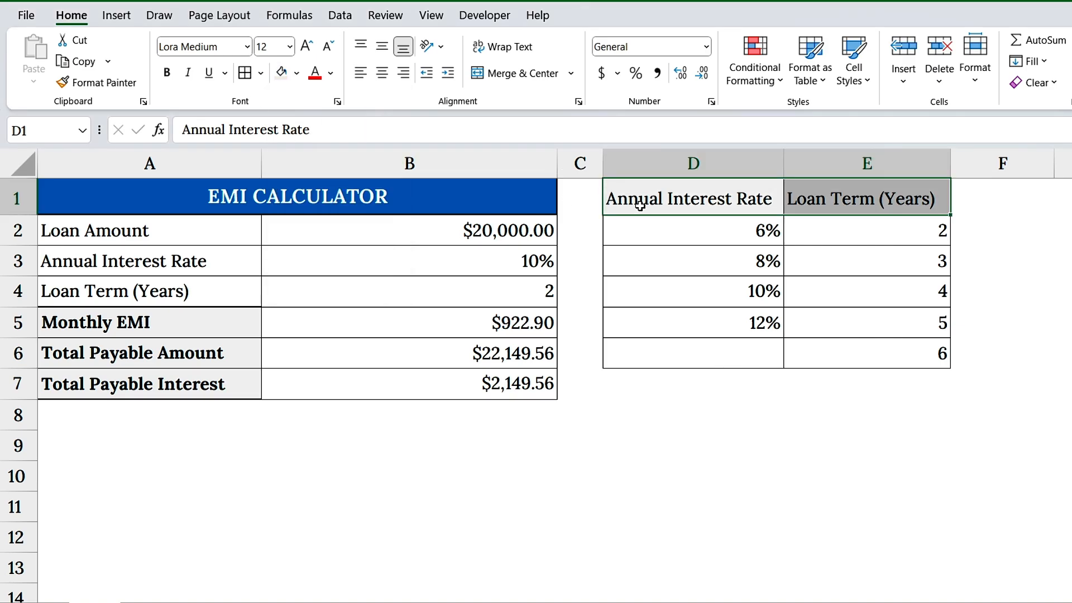
left_click(640, 206)
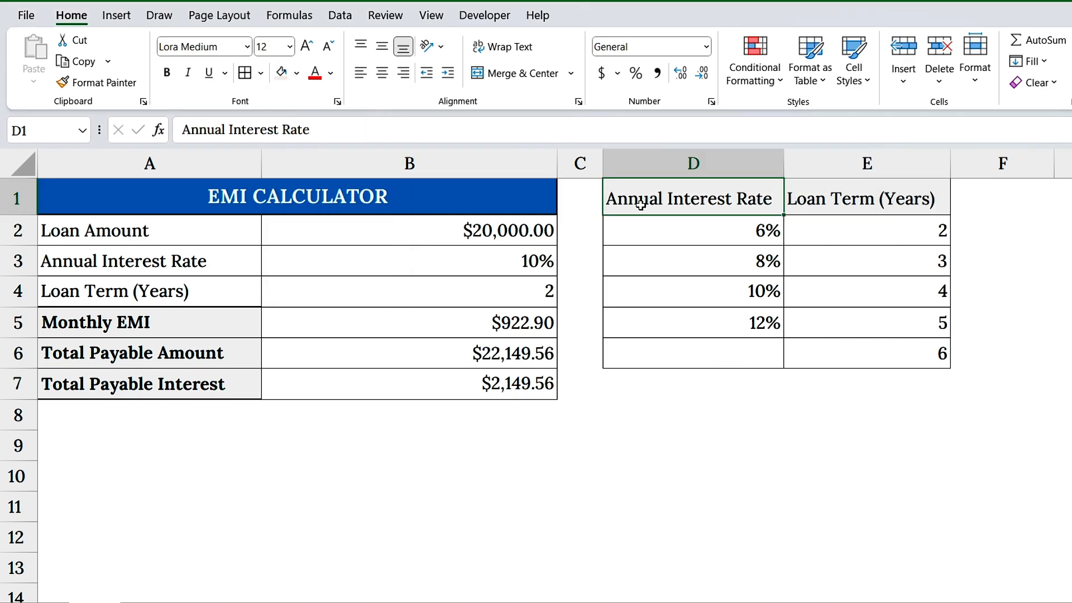
Add a List data validation to the Annual Interest Rate cell B3 with the source =$D$2:$D$5.
left_click(223, 268)
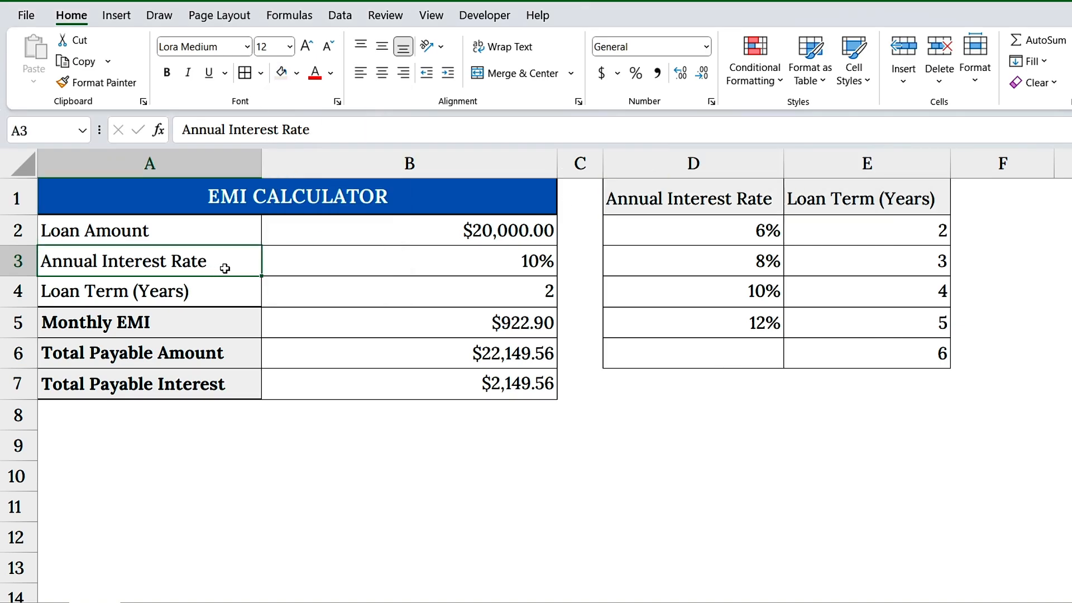
left_click(489, 258)
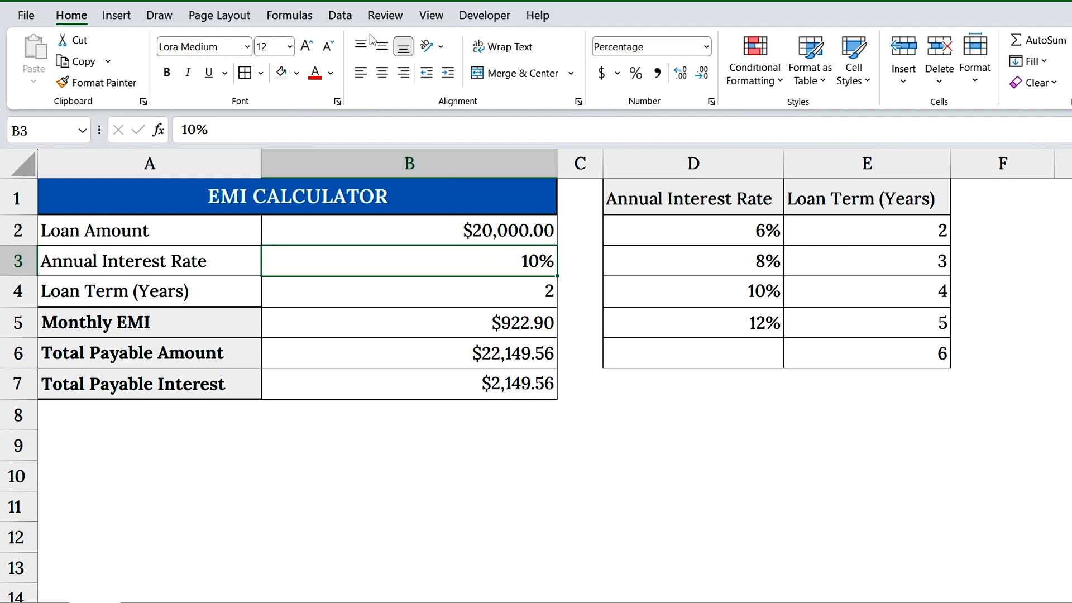
left_click(340, 15)
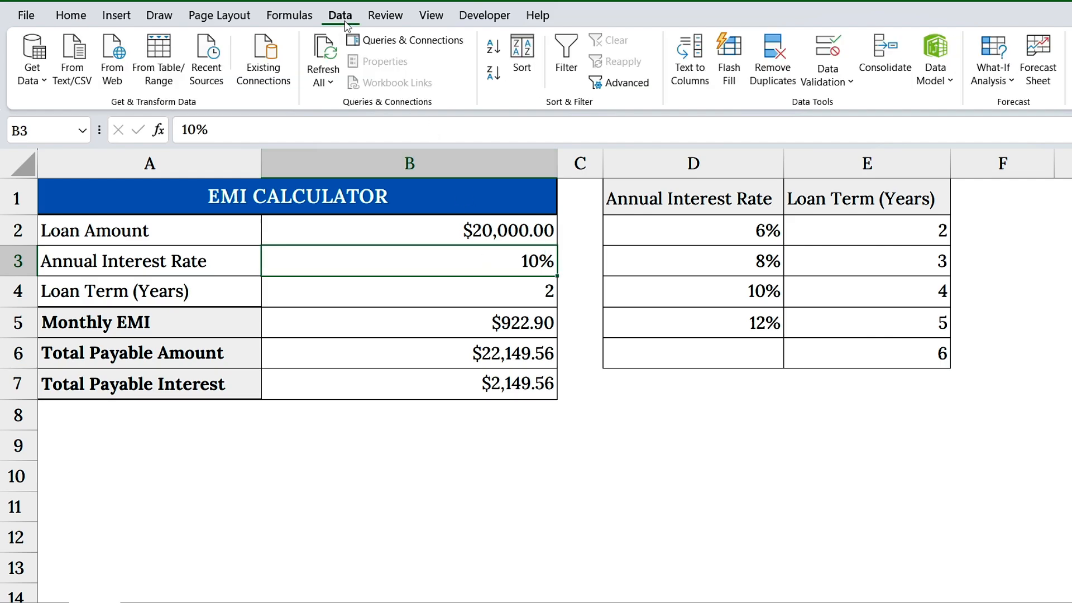
left_click(838, 61)
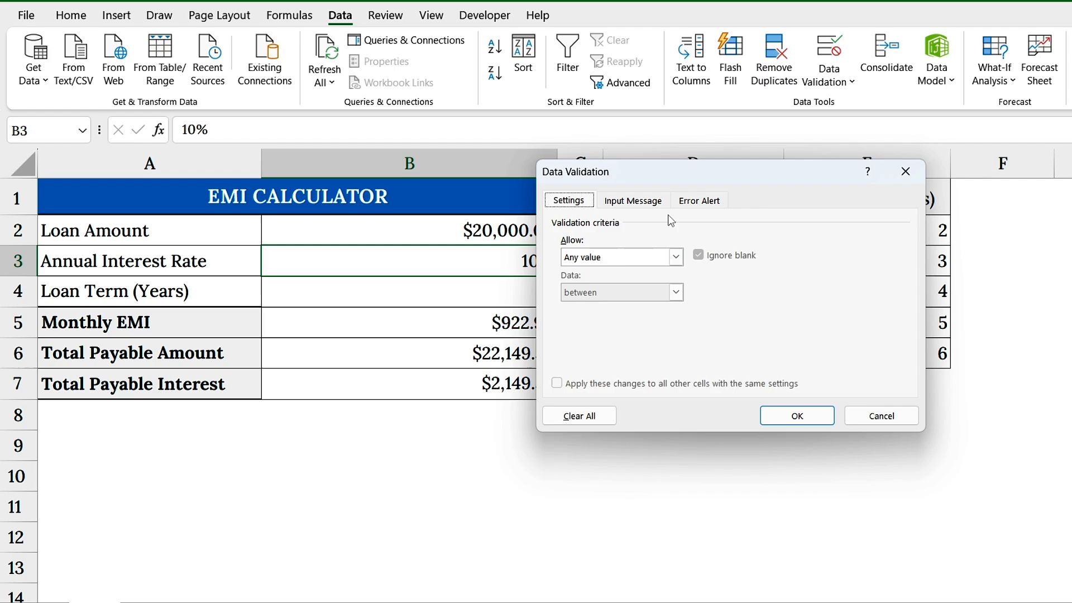
left_click(676, 261)
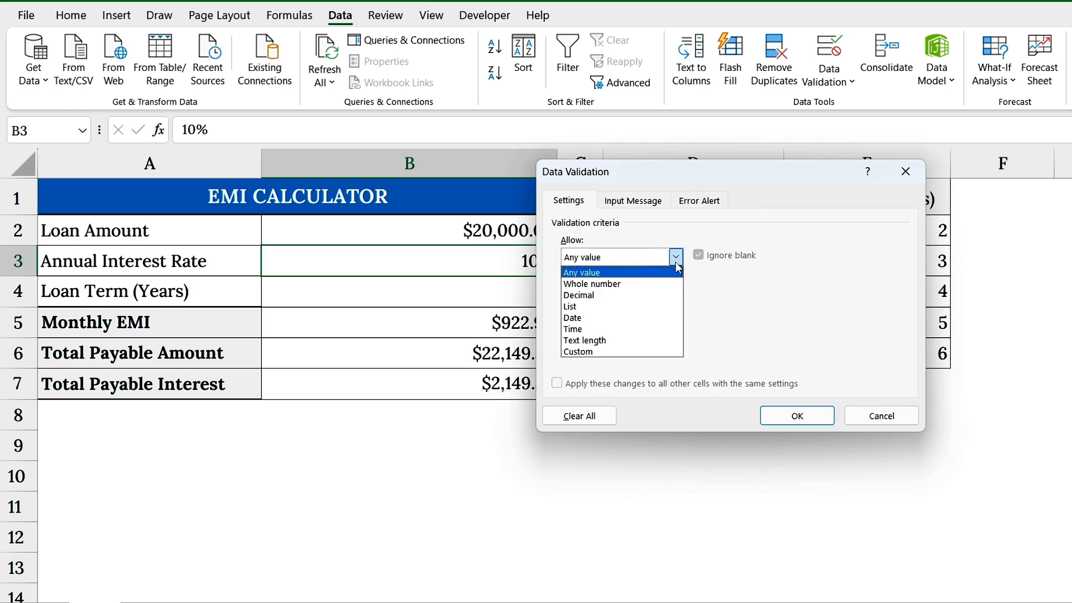
left_click(593, 306)
left_click_drag(702, 180, 465, 176)
left_click(418, 323)
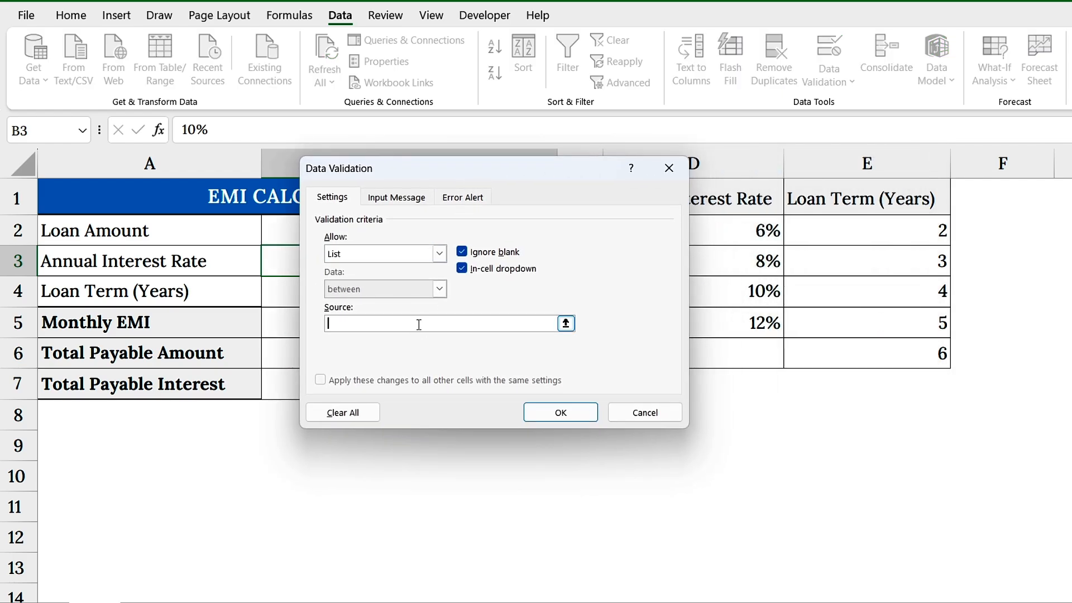
left_click_drag(744, 231, 745, 314)
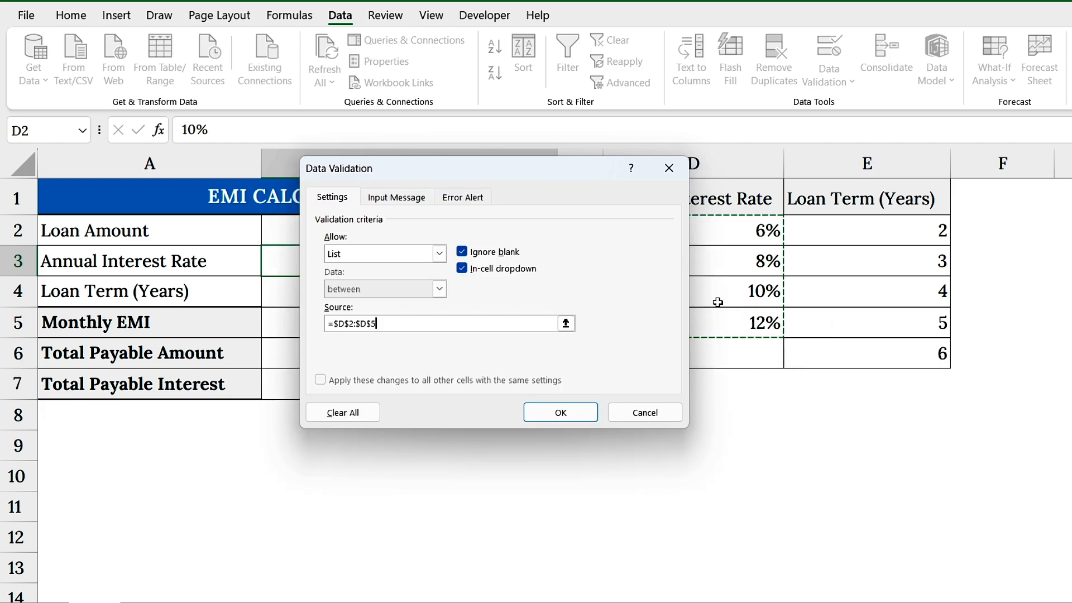
left_click(560, 413)
Add a List data validation to the Loan Term cell B4 using E2:E6 as the source.
left_click(246, 293)
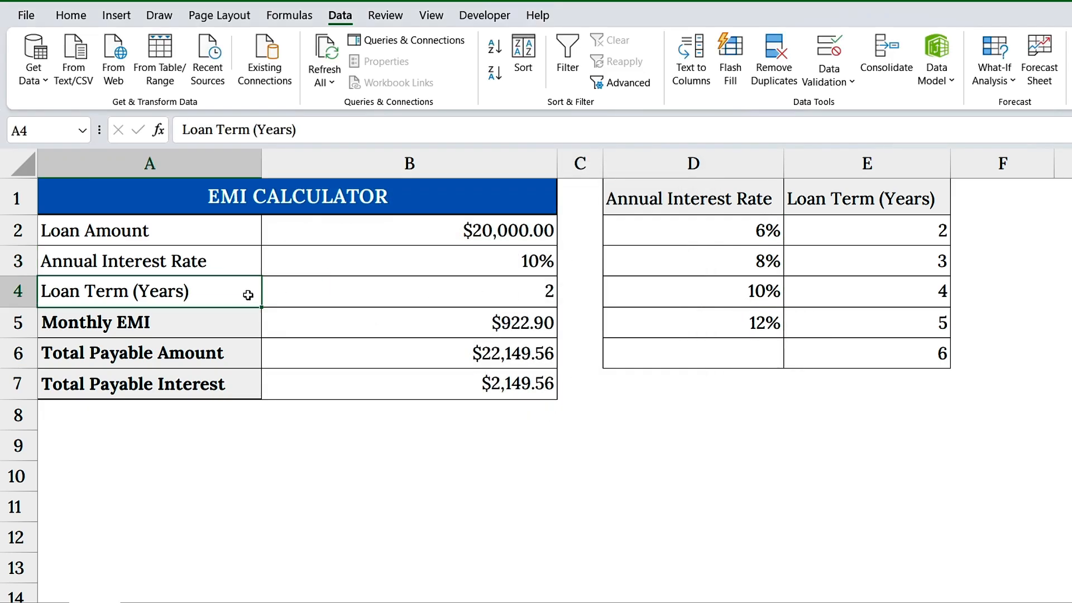
left_click(388, 304)
left_click(829, 56)
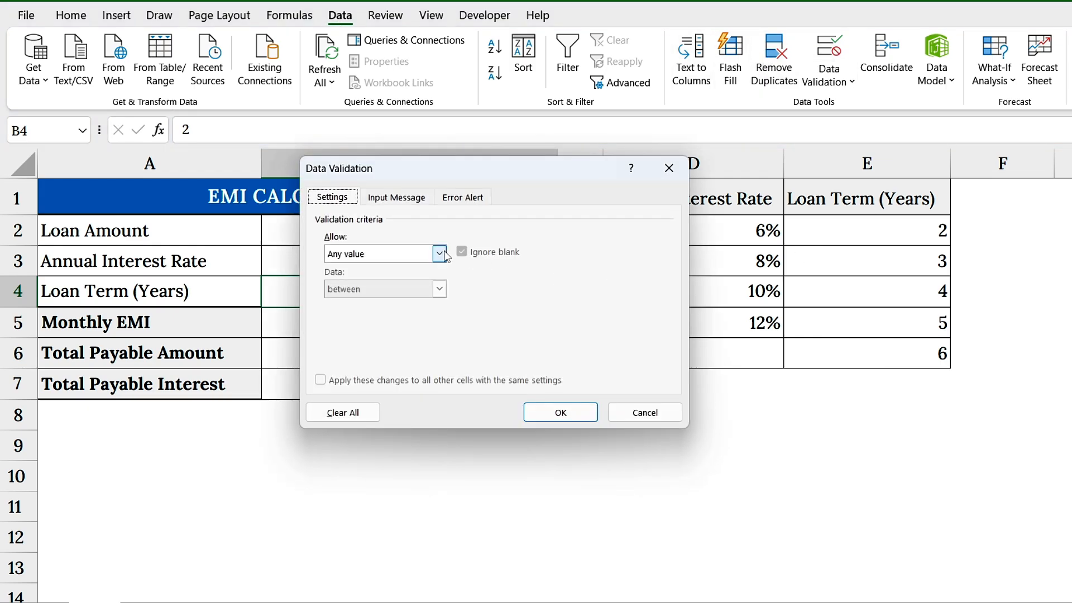
left_click(440, 253)
left_click(346, 304)
left_click(441, 323)
left_click_drag(943, 232, 944, 353)
left_click(560, 413)
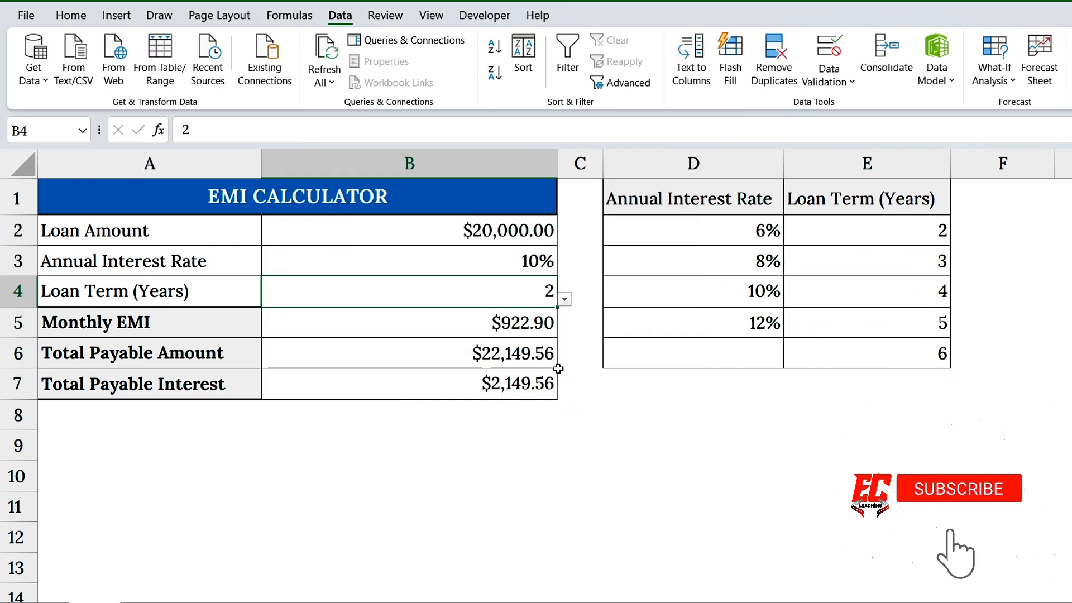
Choose 8% as the Annual Interest Rate in B3 and 4 as the Loan Term in B4 from their dropdown lists.
left_click(550, 267)
left_click(565, 268)
left_click(548, 299)
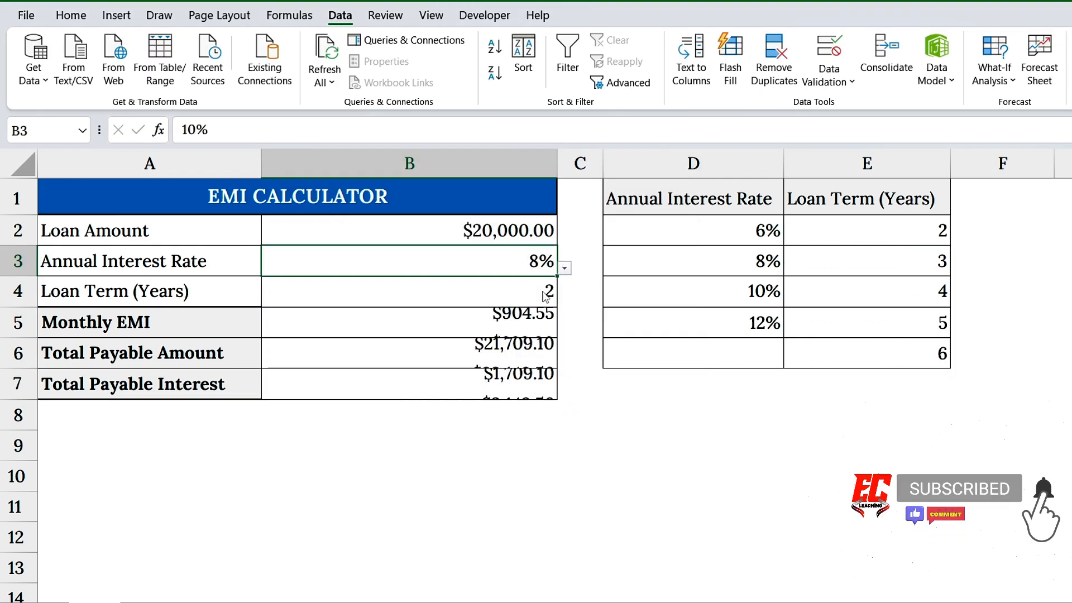
left_click(464, 291)
left_click(565, 299)
left_click(548, 340)
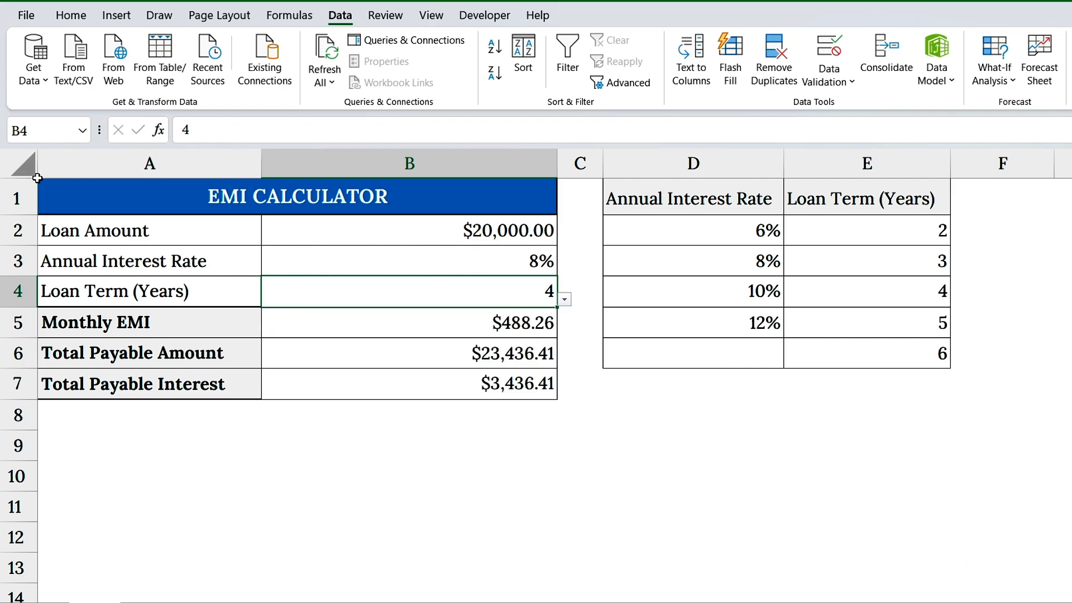
Apply the Locked protection setting to all cells of the worksheet through Format Cells.
left_click(32, 175)
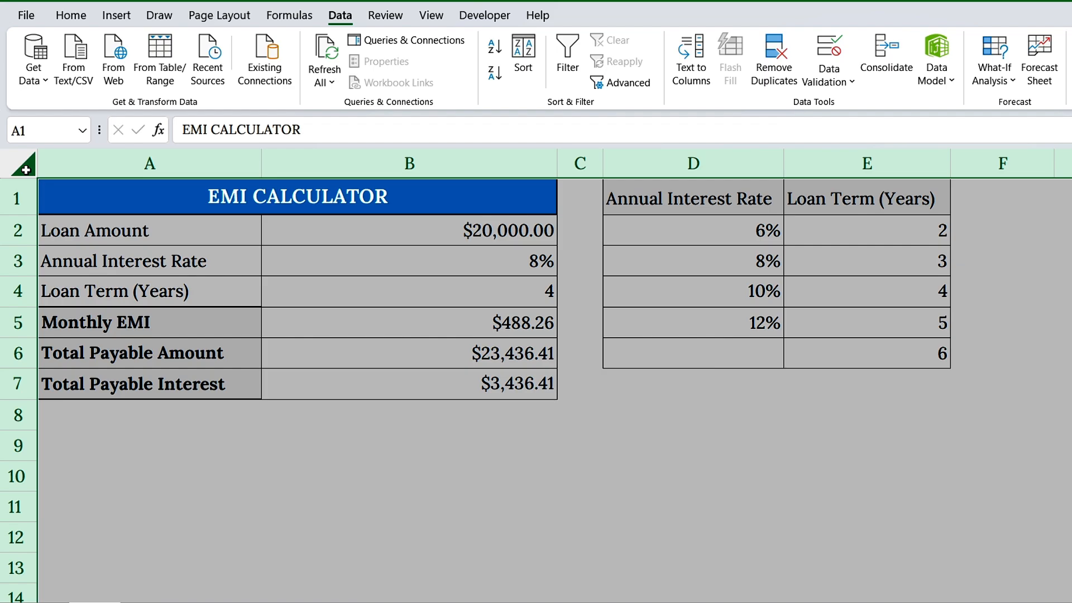
right_click(171, 199)
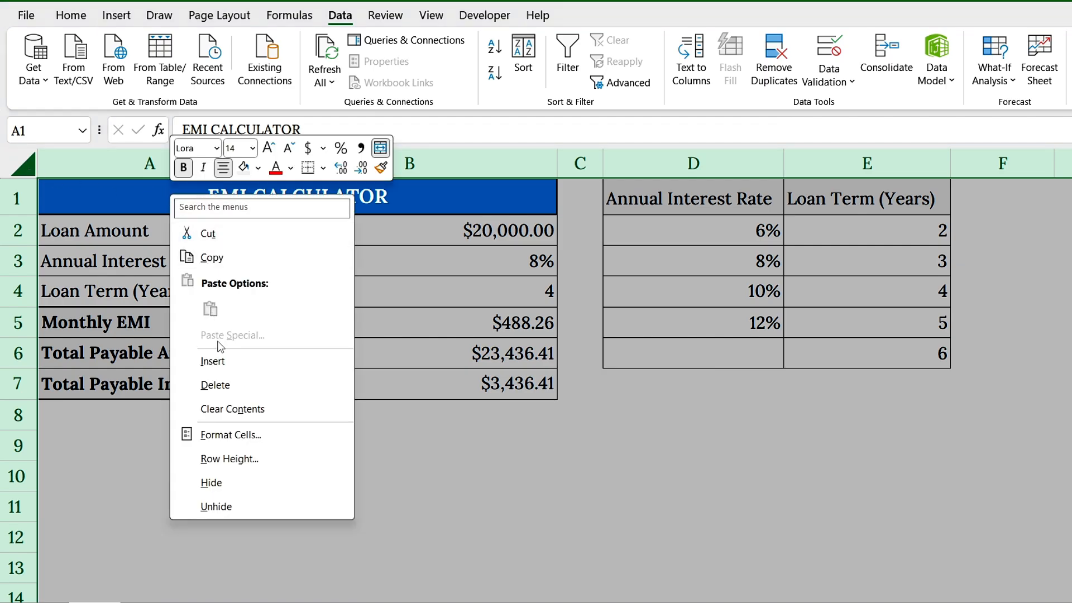
left_click(247, 434)
left_click_drag(309, 226, 544, 133)
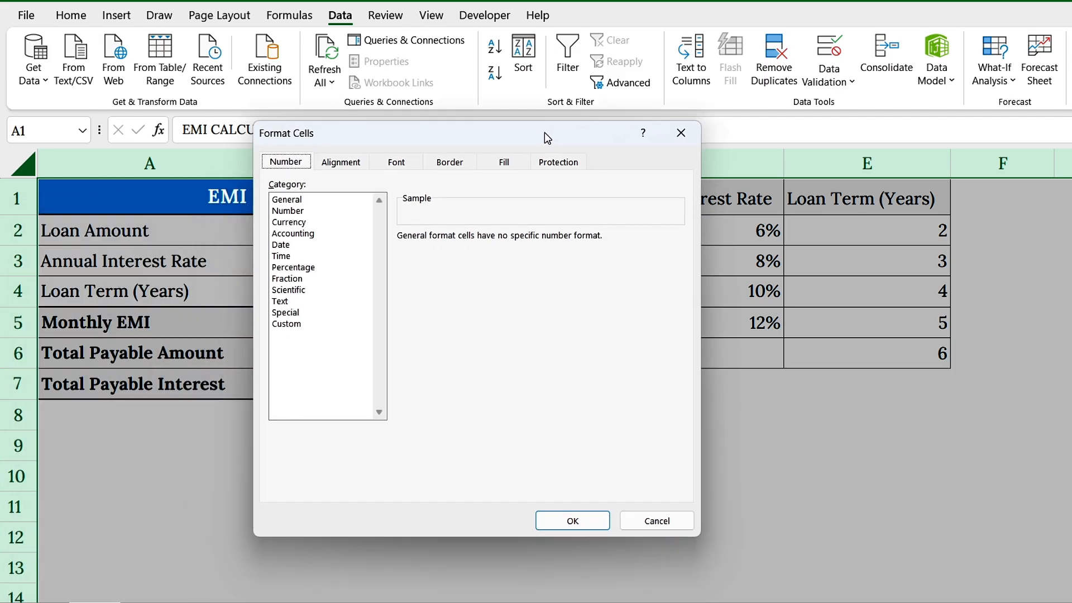
left_click(558, 165)
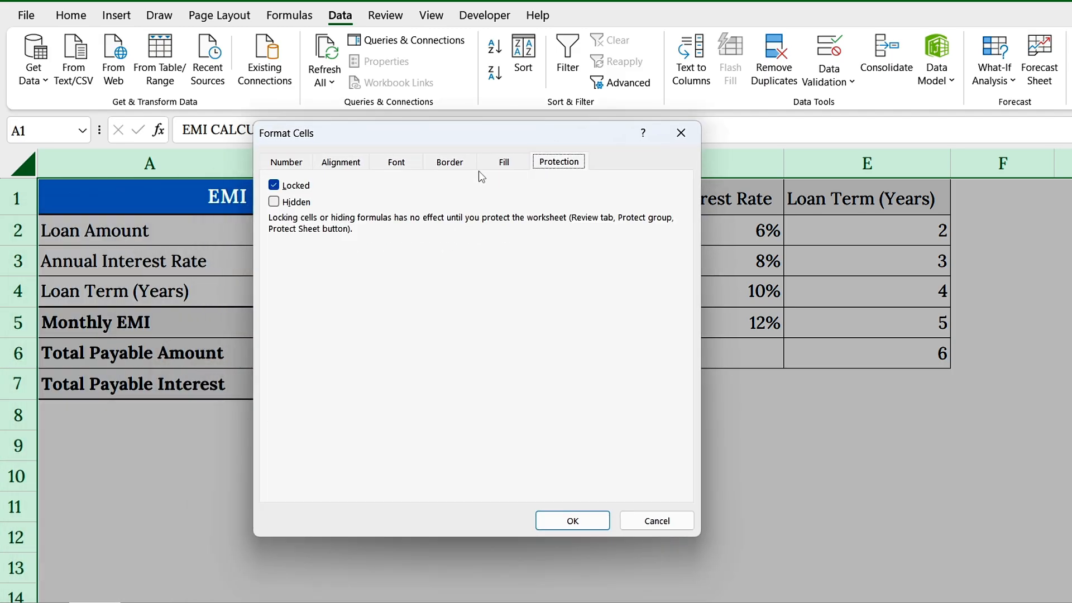
left_click(273, 185)
left_click(273, 185)
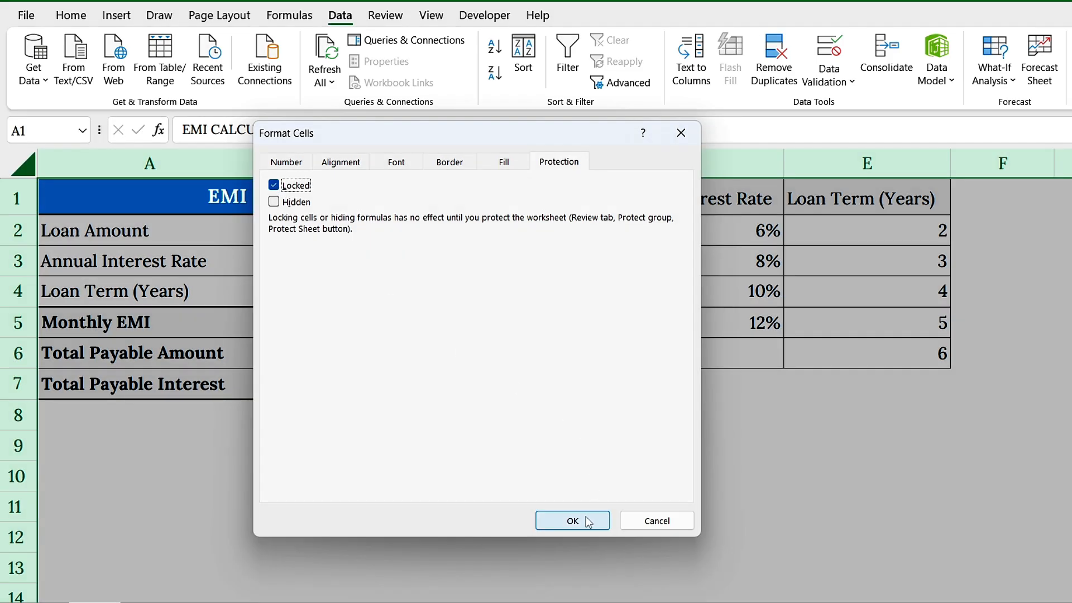
left_click(574, 520)
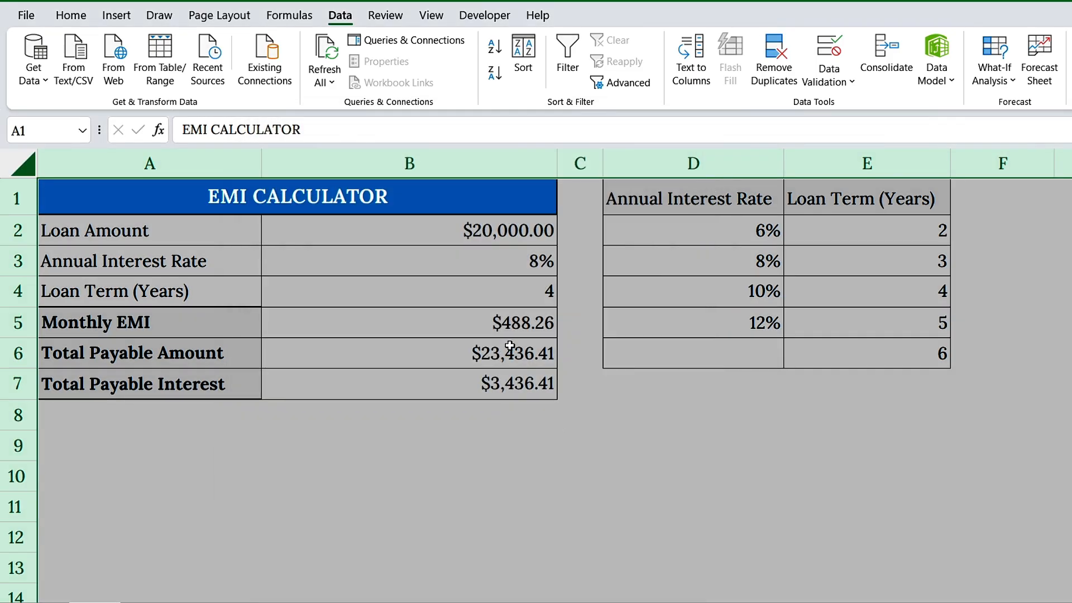
Turn off the Locked protection setting for the input cells B2, B3 and B4 through Format Cells.
left_click(510, 237)
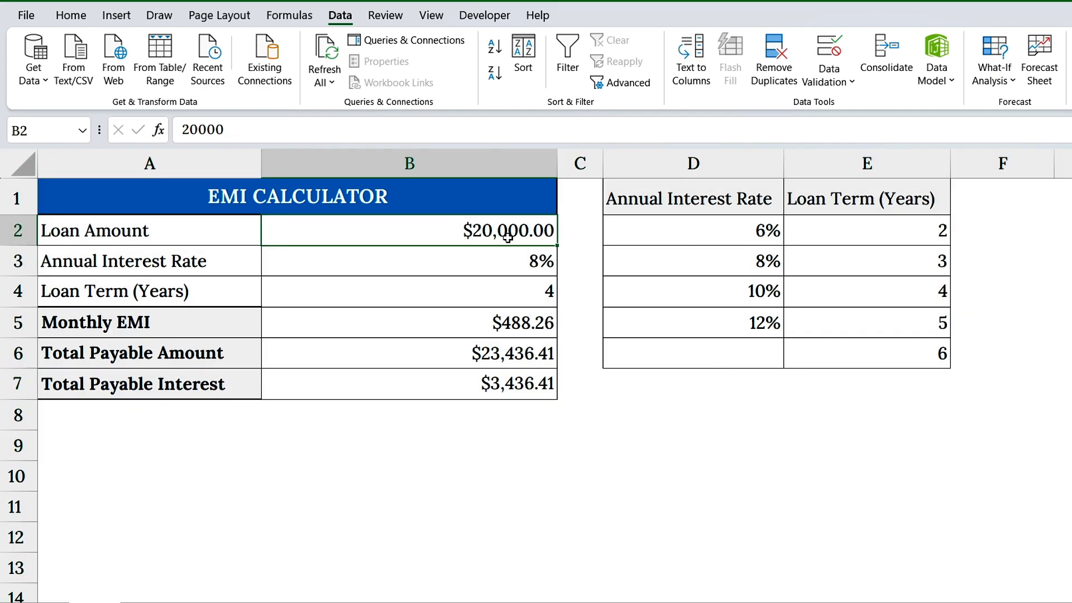
left_click(528, 261)
left_click(531, 282, "ctrl")
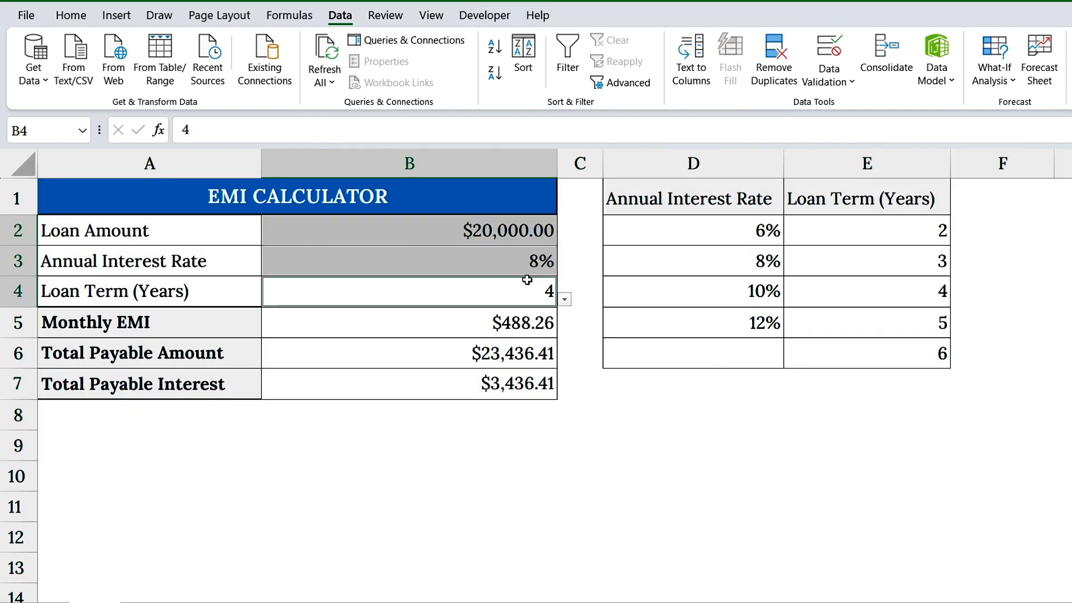
right_click(524, 237)
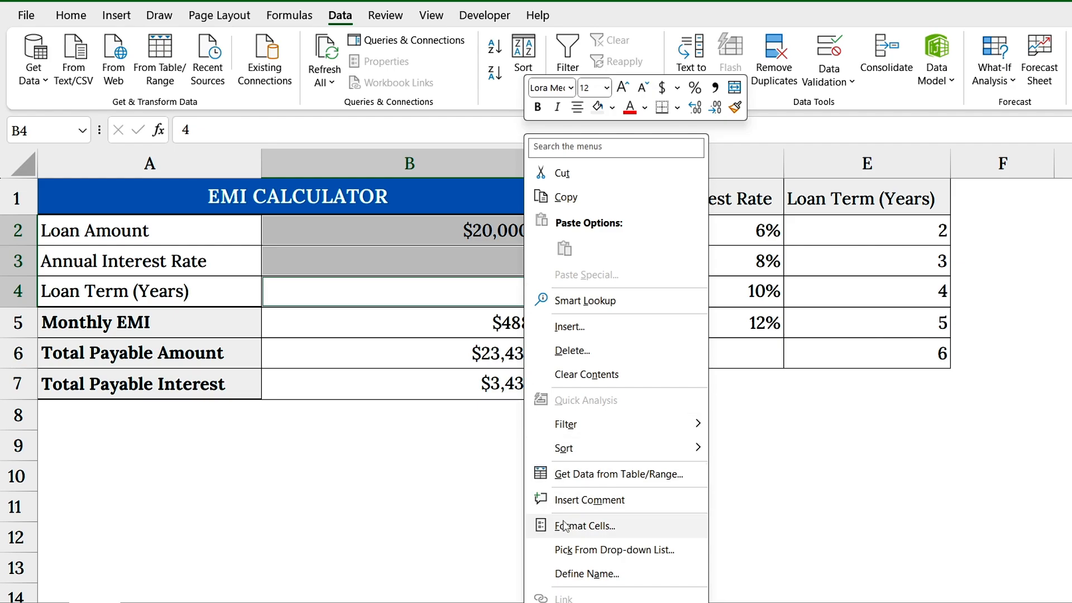
left_click(585, 526)
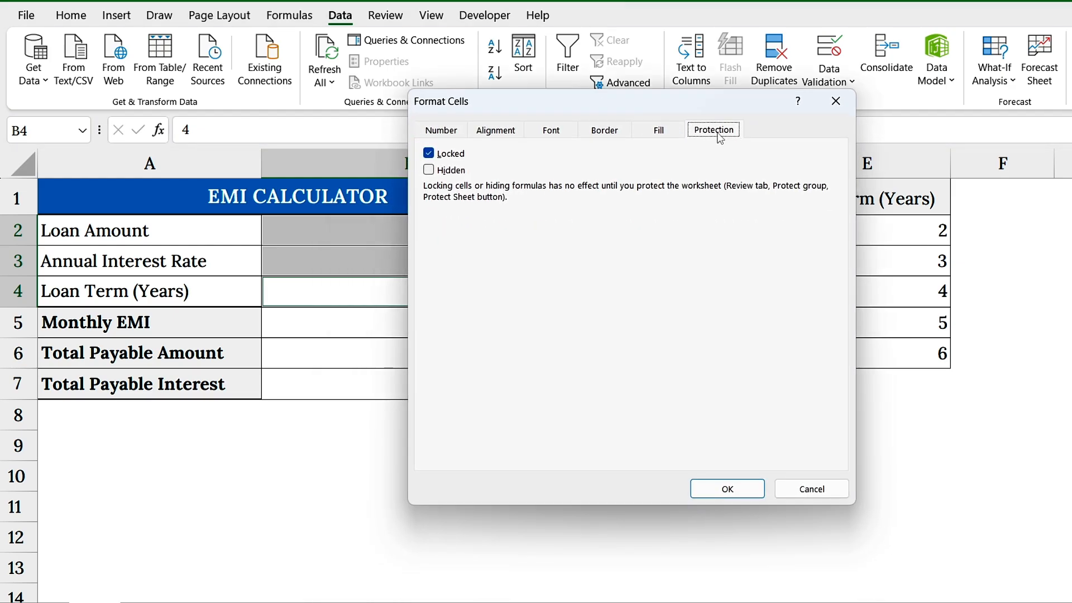
left_click(429, 153)
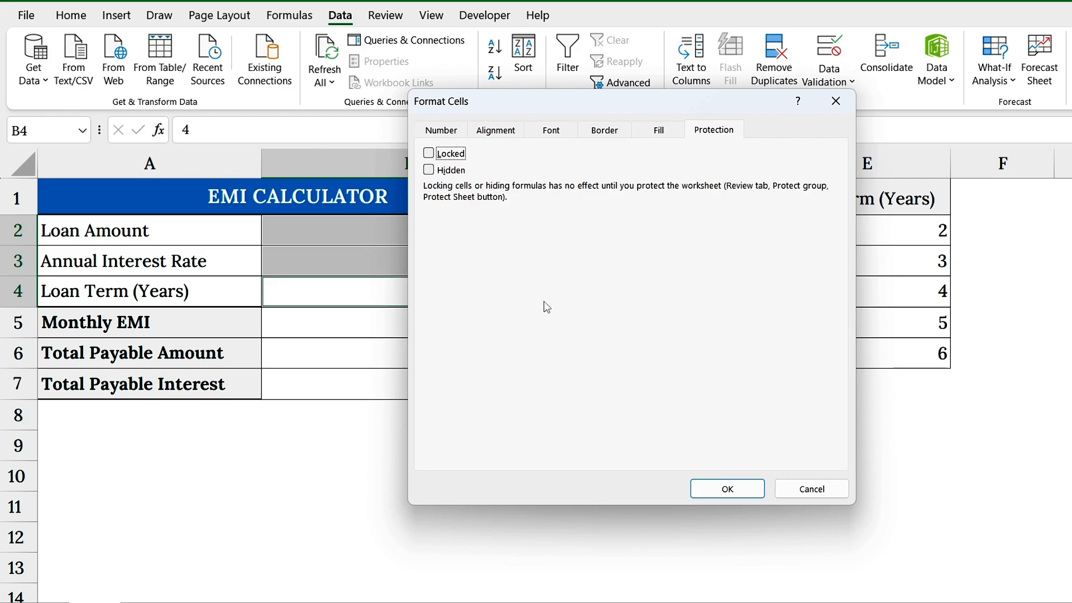
left_click(727, 489)
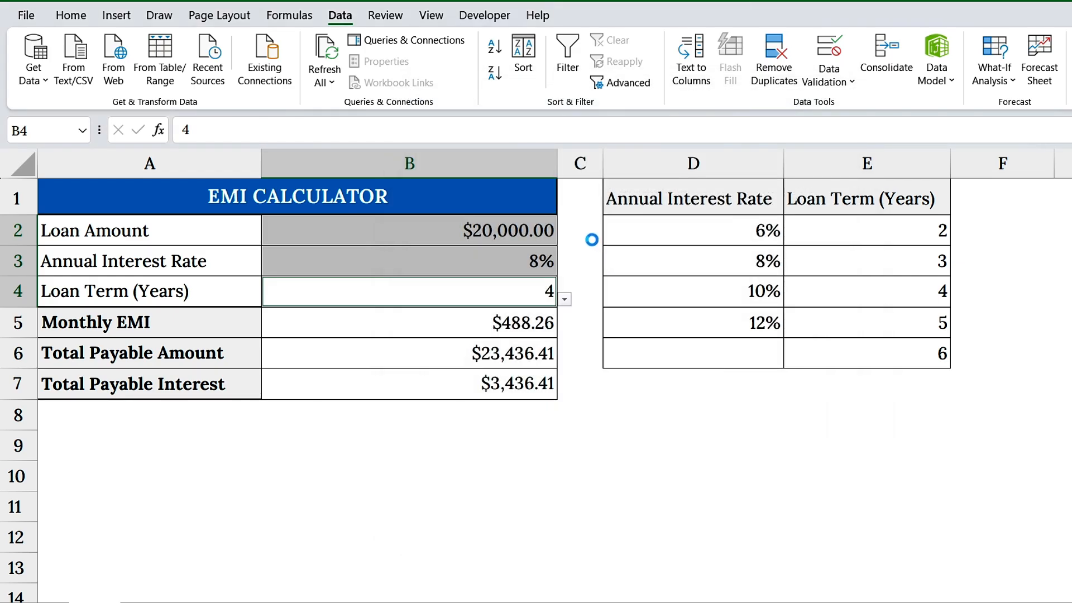
Protect the sheet with only selecting unlocked cells allowed, entering the unprotect password and re-entering it to confirm.
left_click(386, 17)
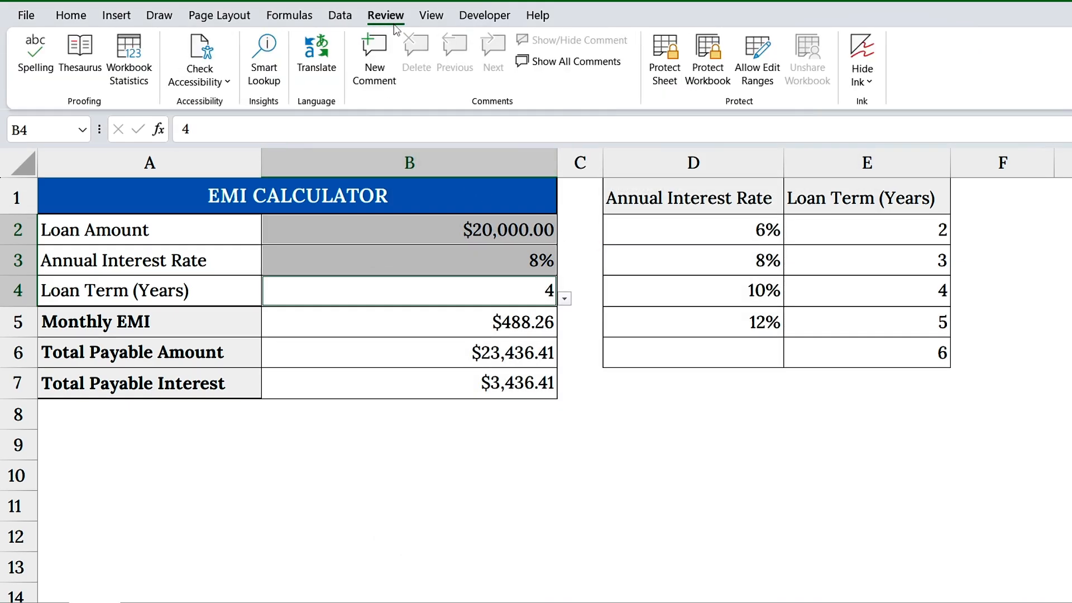
left_click(664, 59)
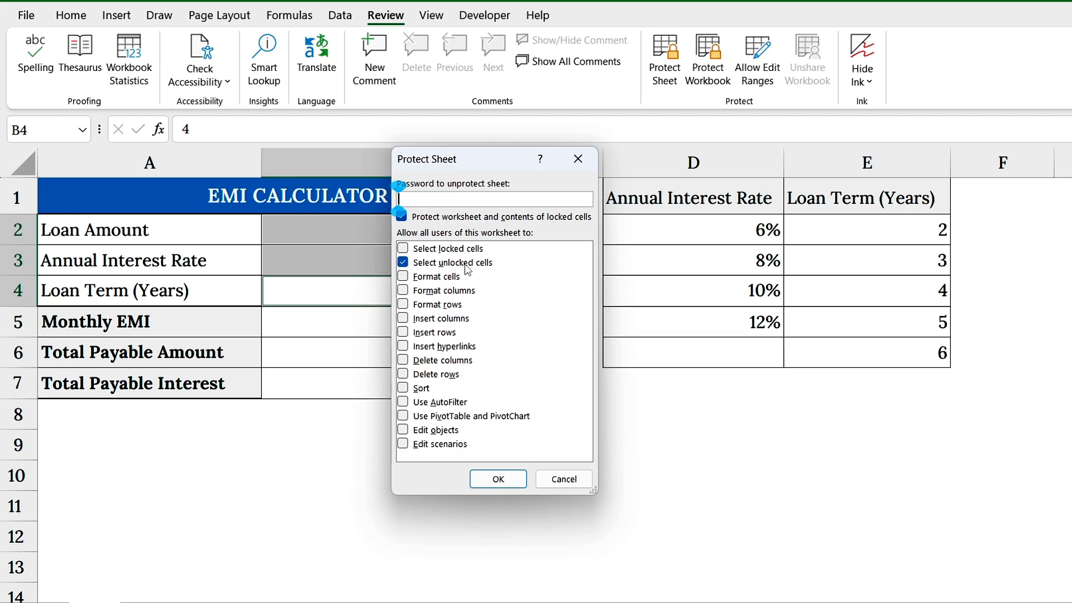
type("123456")
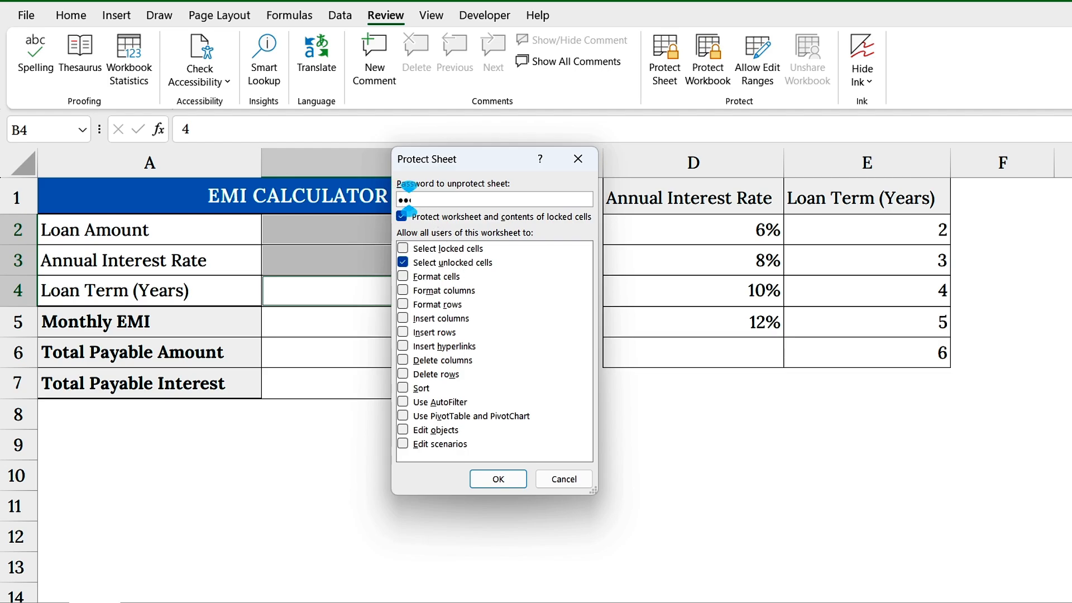
left_click(495, 481)
type("123456")
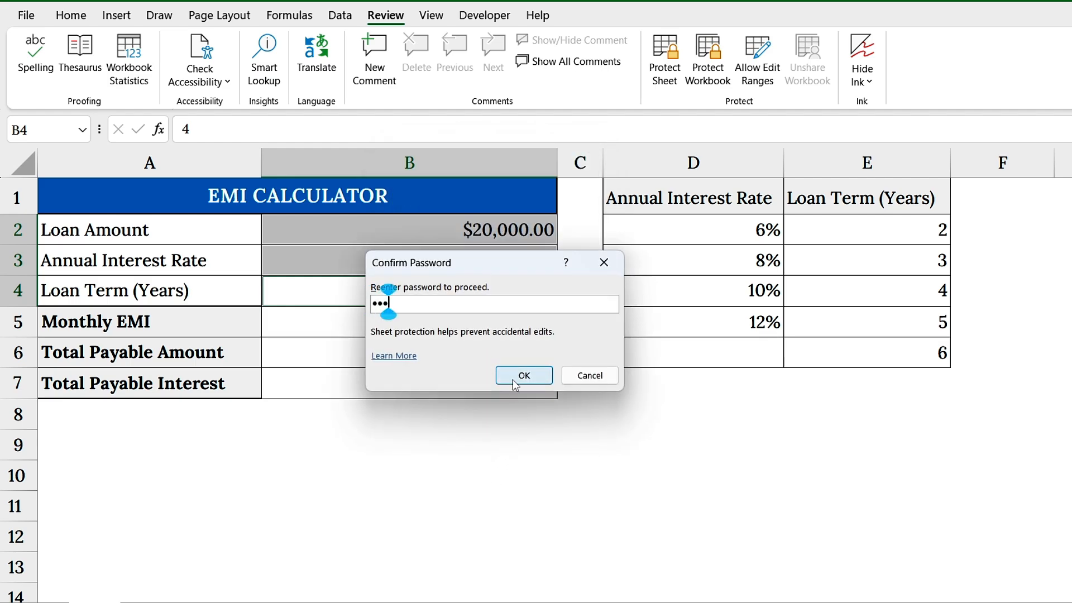
left_click(512, 379)
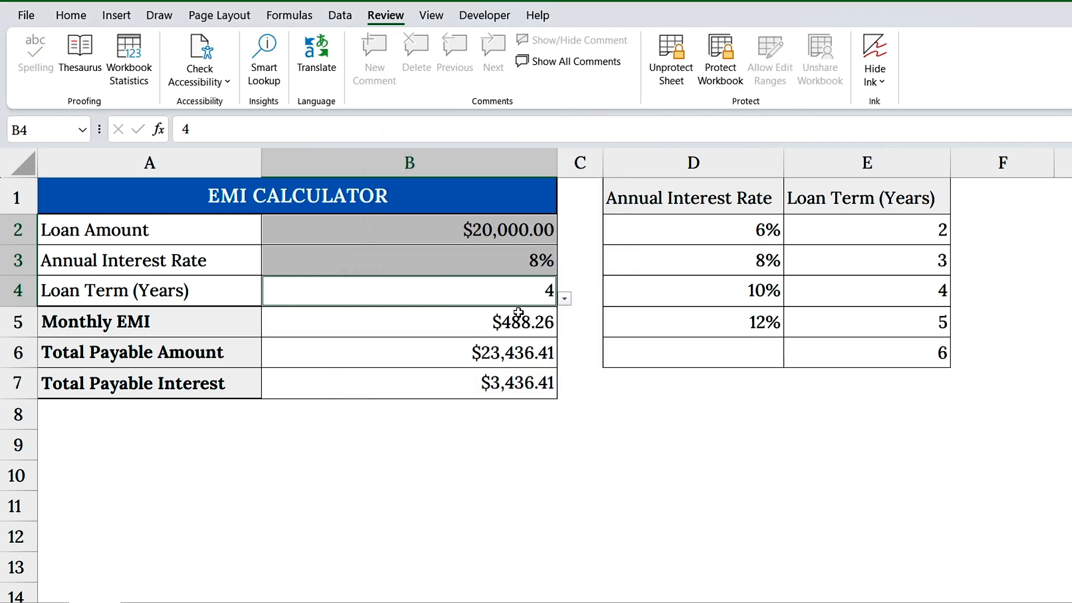
Test editing of the unlocked input cells B2 to B4 and choose 5 as the Loan Term in B4 from its dropdown list.
double_click(487, 234)
left_click(521, 232)
left_click(512, 261)
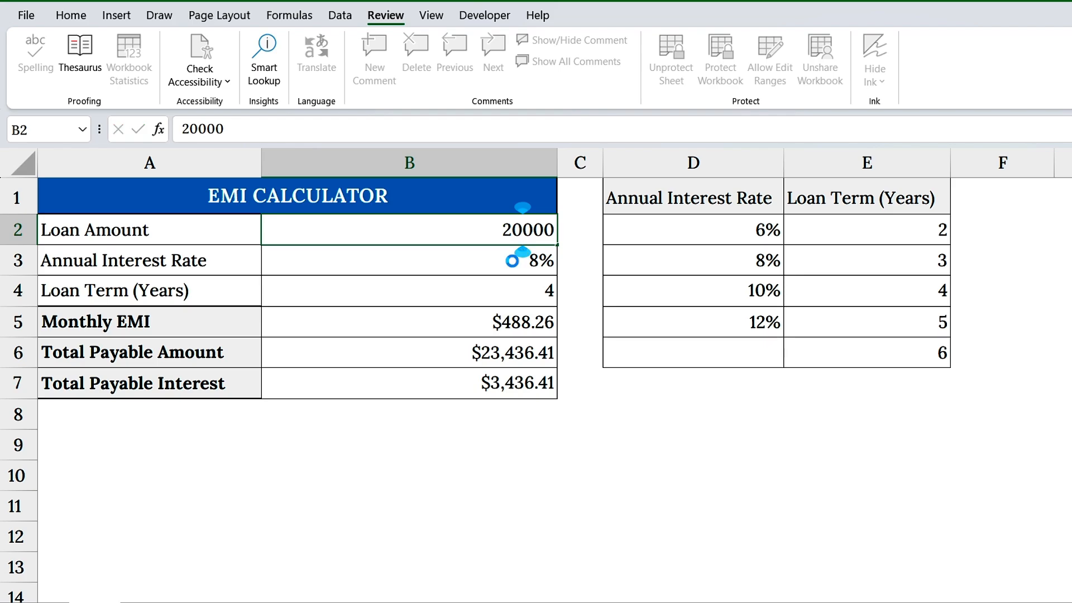
left_click(525, 298)
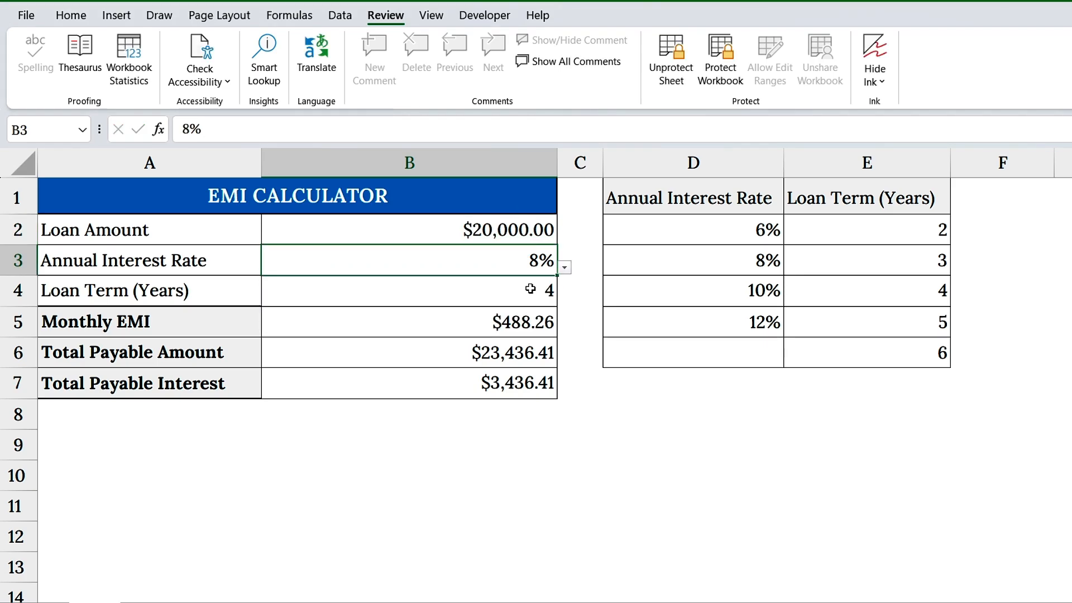
left_click(531, 290)
left_click(565, 298)
left_click(539, 358)
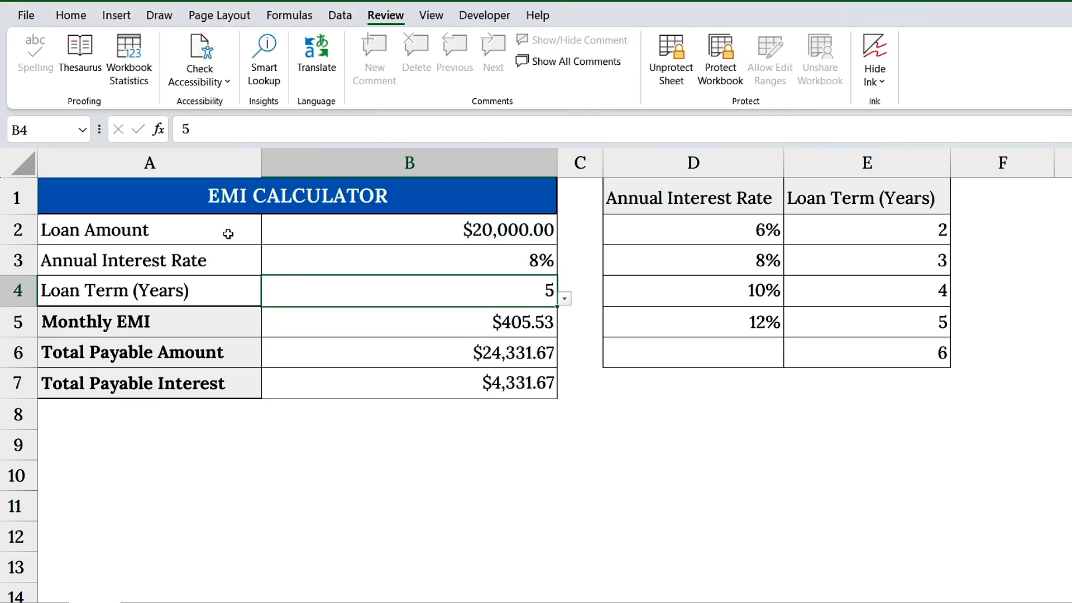